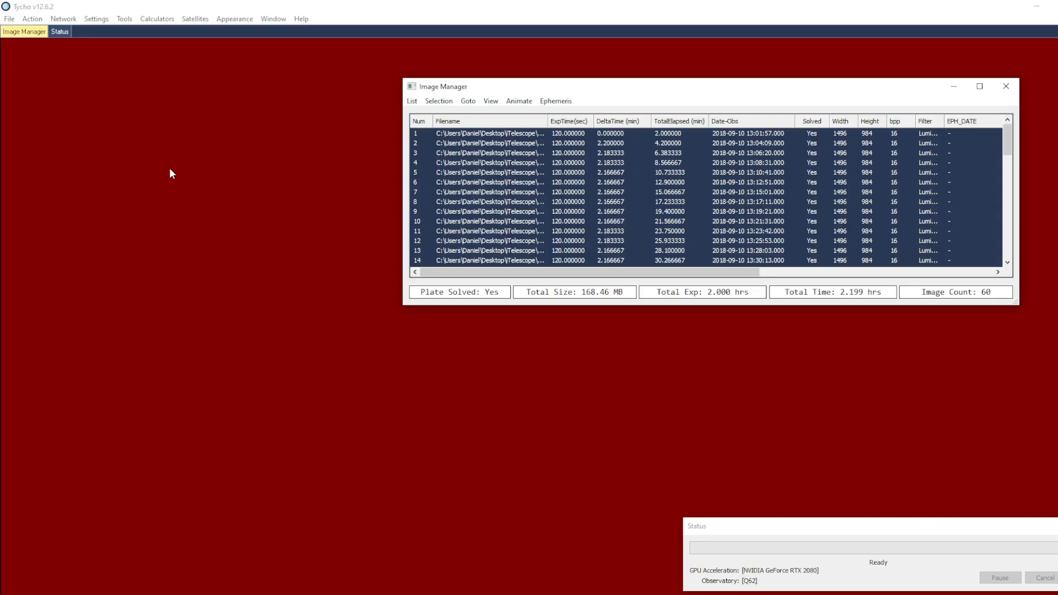
Run the Synthetic Tracker with the Balanced sensitivity preset, speeds limited to 0.20–0.80 arcsec/min and position angles to 200–300 degrees
{"action": "left_click", "coordinate": [32, 20]}
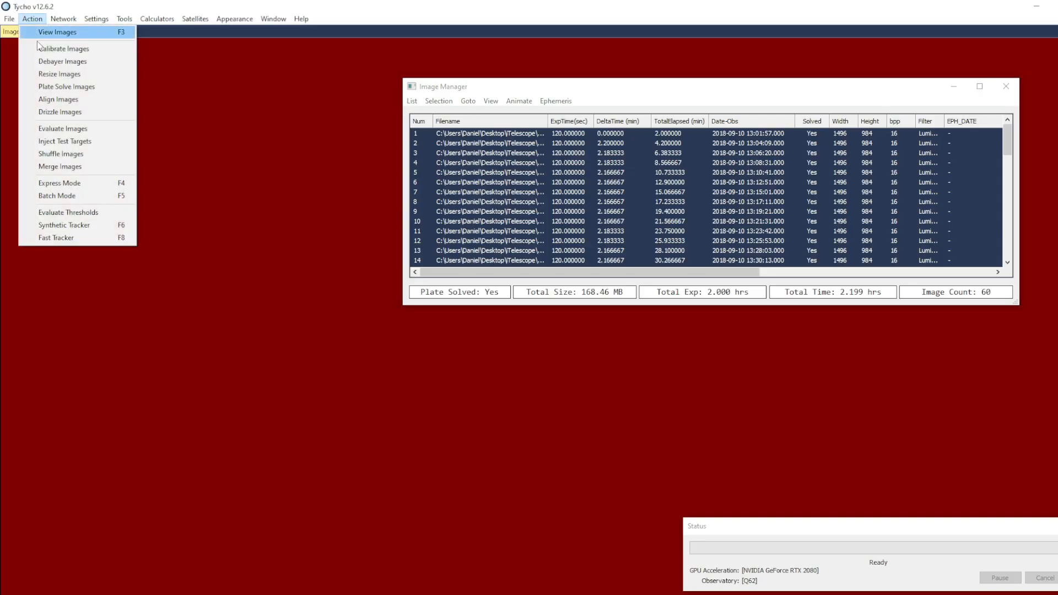
{"action": "left_click", "coordinate": [81, 226]}
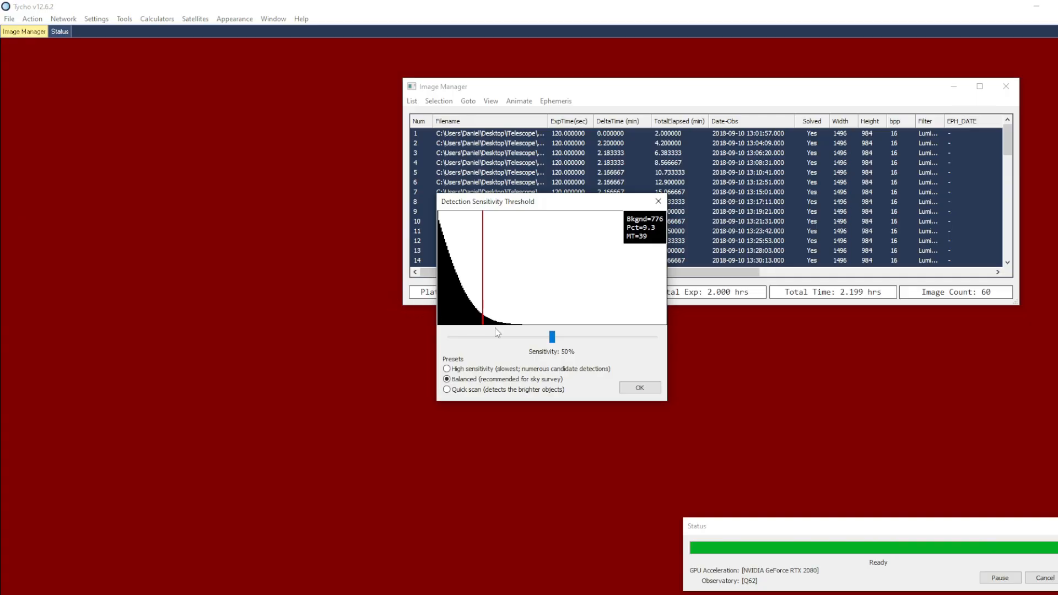
{"action": "left_click", "coordinate": [634, 388]}
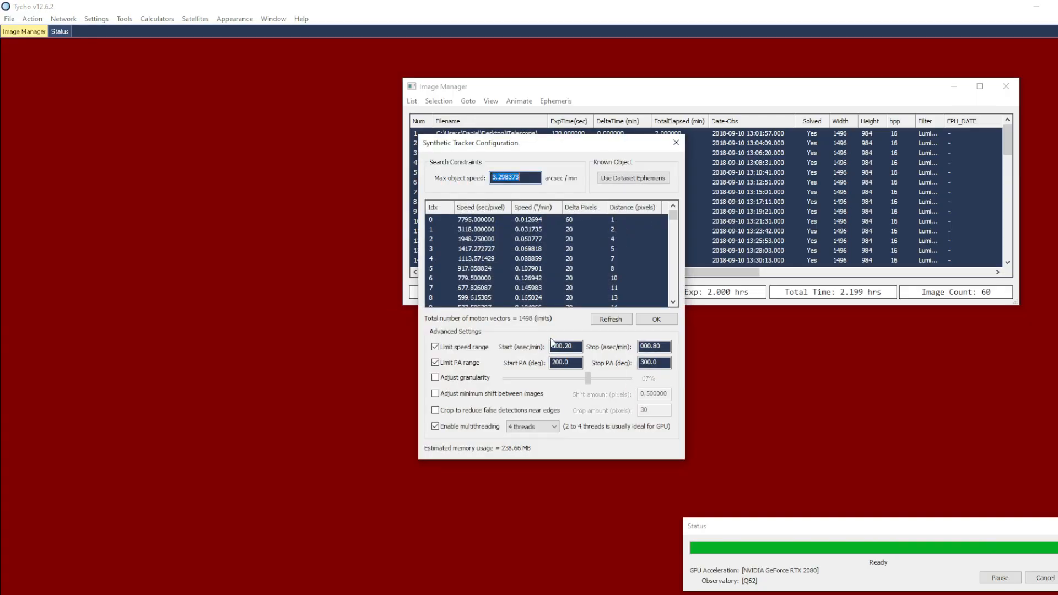
{"action": "left_click", "coordinate": [656, 320]}
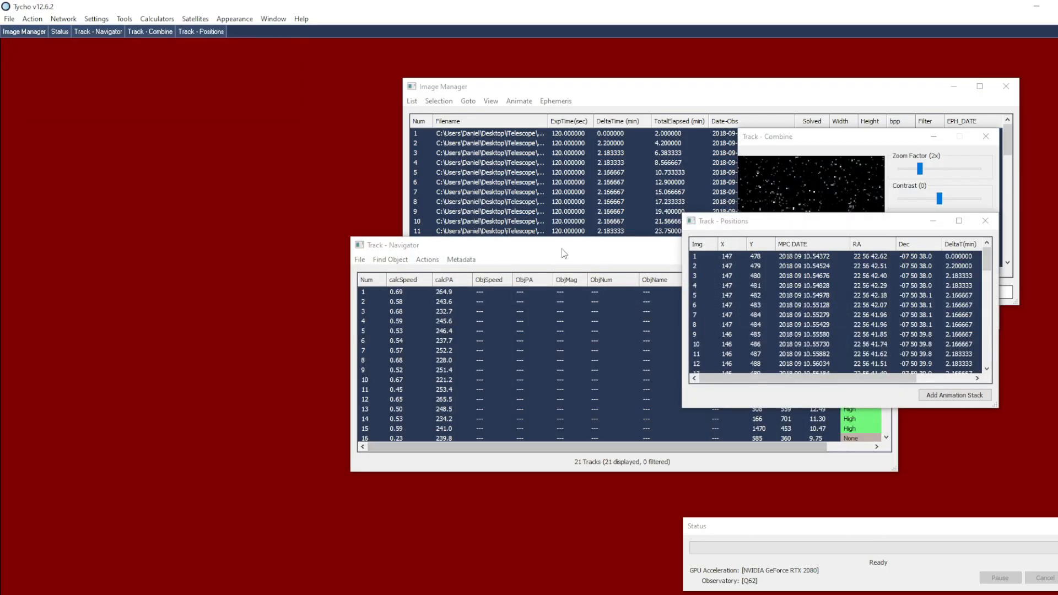
Identify the known objects among the detected tracks in the Track Navigator
{"action": "left_click", "coordinate": [816, 451]}
{"action": "mouse_move", "coordinate": [885, 319]}
{"action": "left_mouse_down"}
{"action": "mouse_move", "coordinate": [884, 340]}
{"action": "mouse_move", "coordinate": [883, 312]}
{"action": "left_mouse_up"}
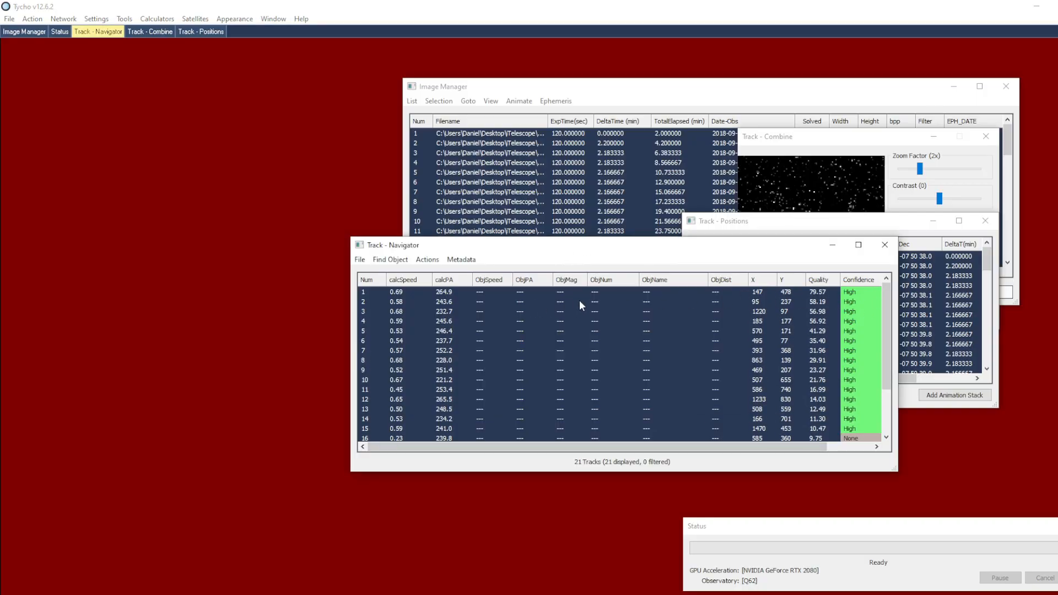
{"action": "left_click", "coordinate": [359, 259]}
{"action": "left_click", "coordinate": [368, 274]}
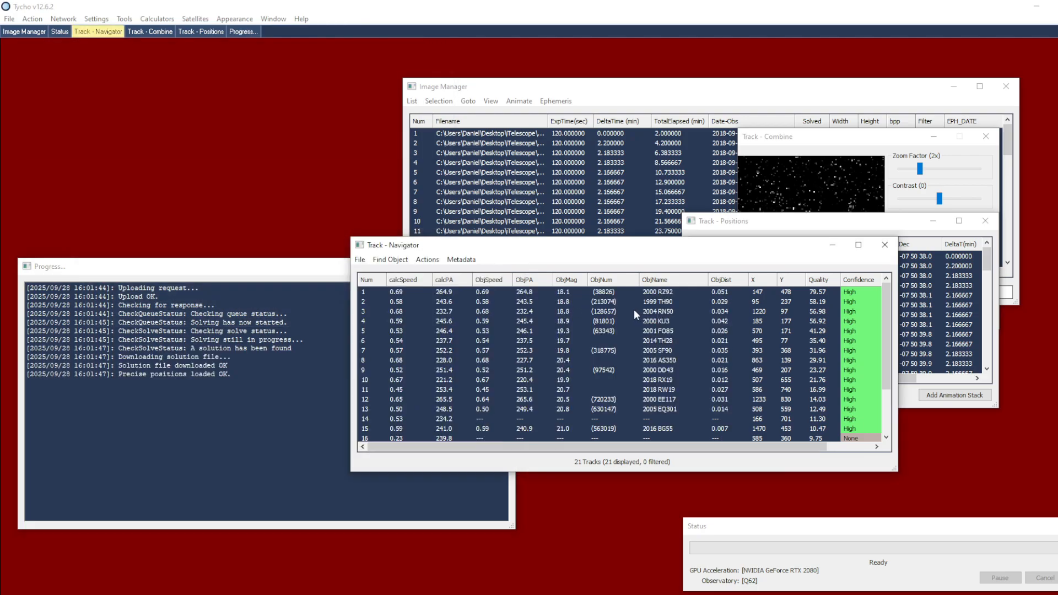
Verify track 3 (2004 RN50) and add three observations of it, accepting the suggested object designation
{"action": "left_click", "coordinate": [635, 312]}
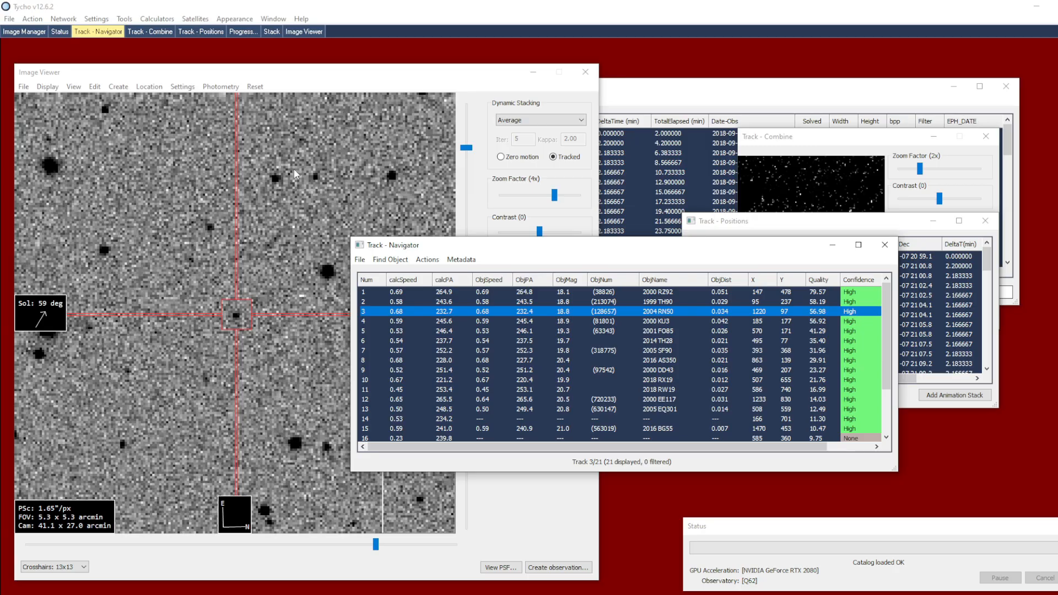
{"action": "double_click", "coordinate": [622, 315]}
{"action": "left_click_drag", "start_coordinate": [763, 353], "coordinate": [599, 218]}
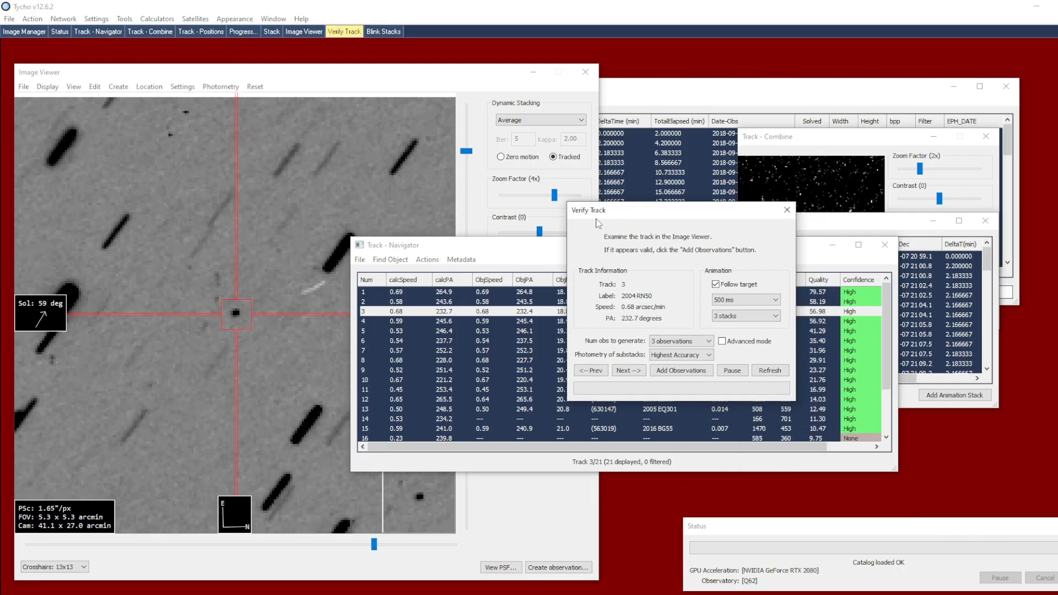
{"action": "left_click", "coordinate": [674, 373]}
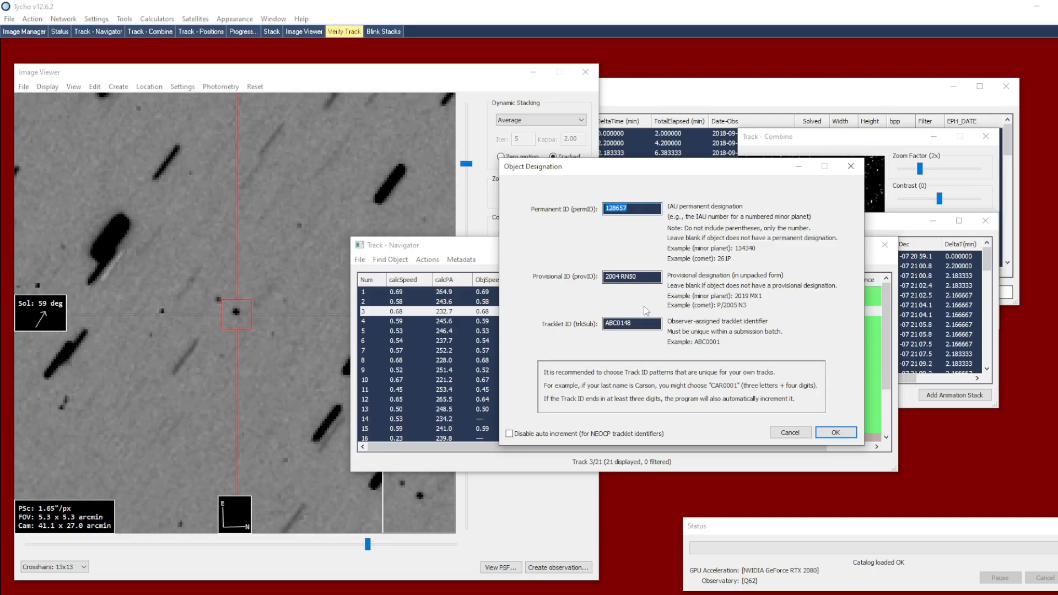
{"action": "left_click", "coordinate": [834, 433]}
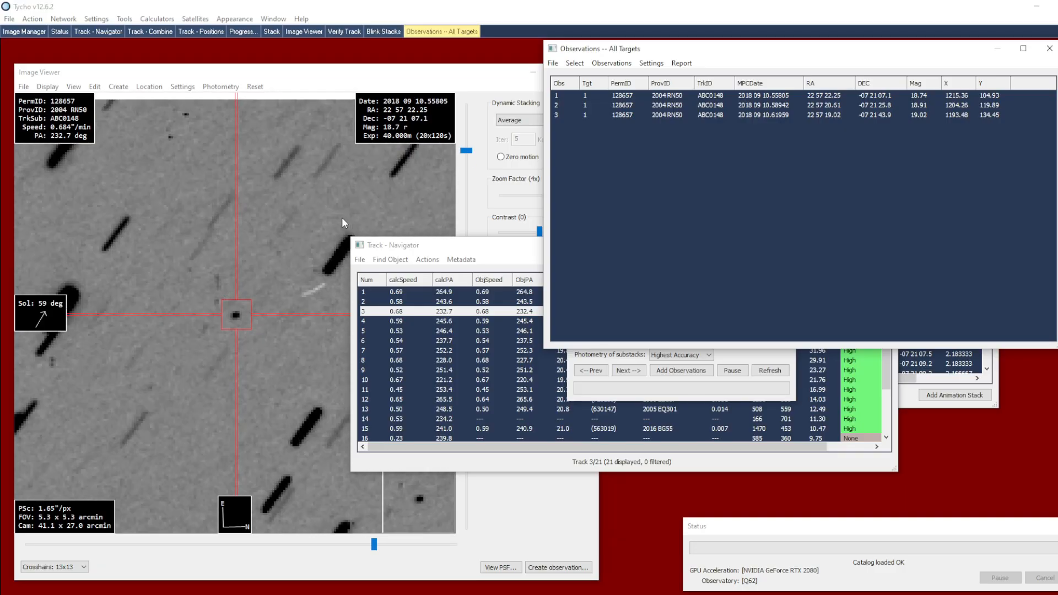
{"action": "left_click", "coordinate": [23, 87]}
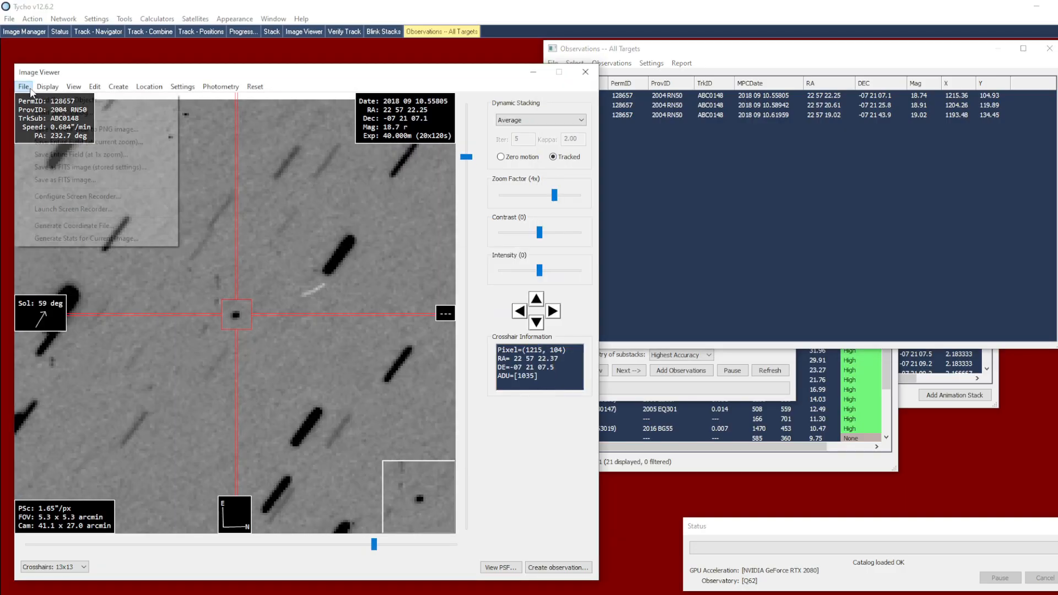
{"action": "left_click", "coordinate": [34, 99]}
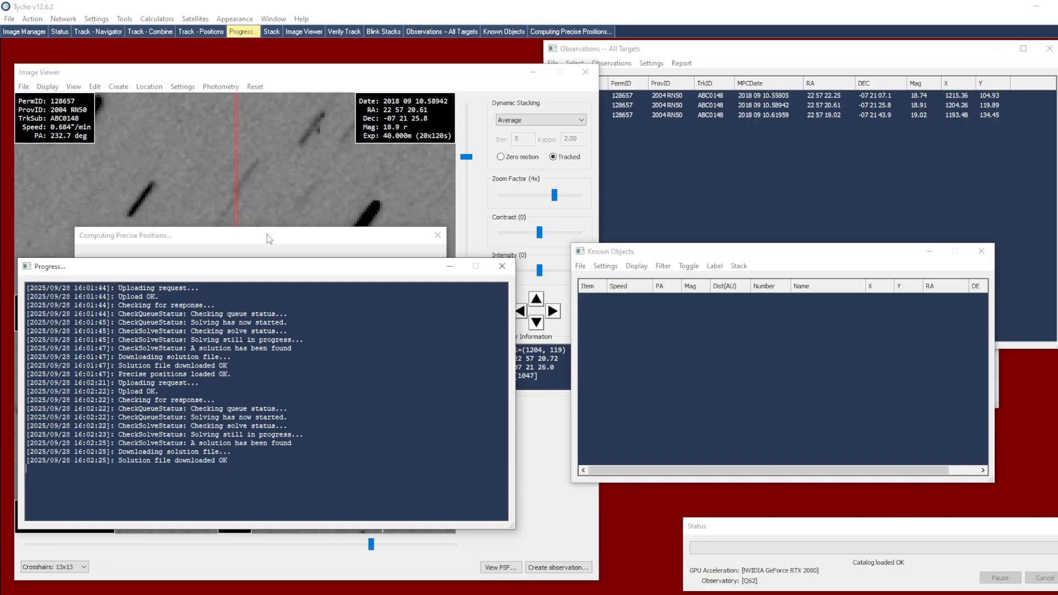
{"action": "right_click", "coordinate": [782, 366]}
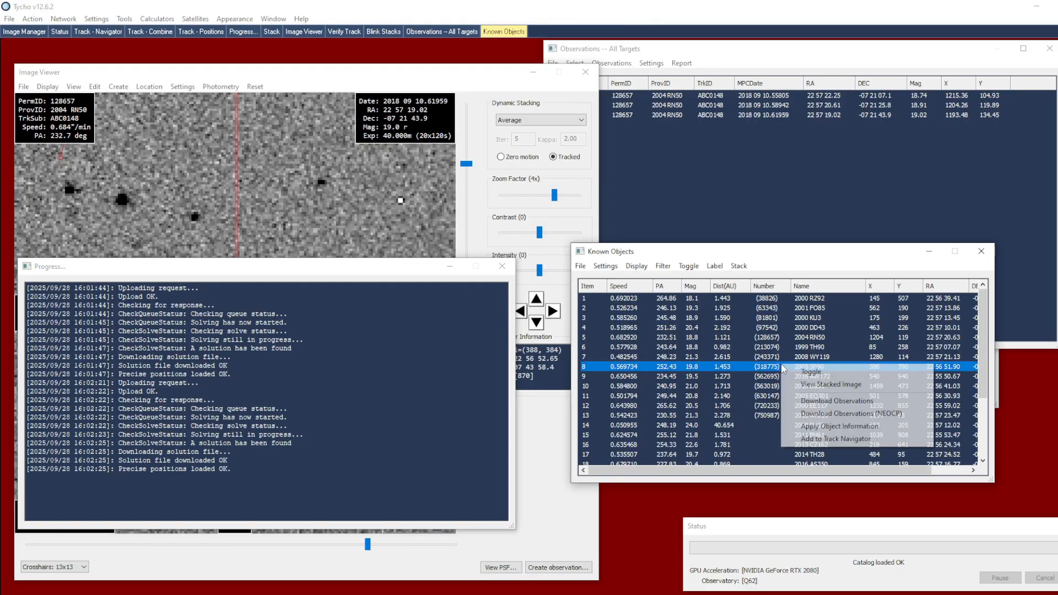
{"action": "left_click", "coordinate": [821, 439]}
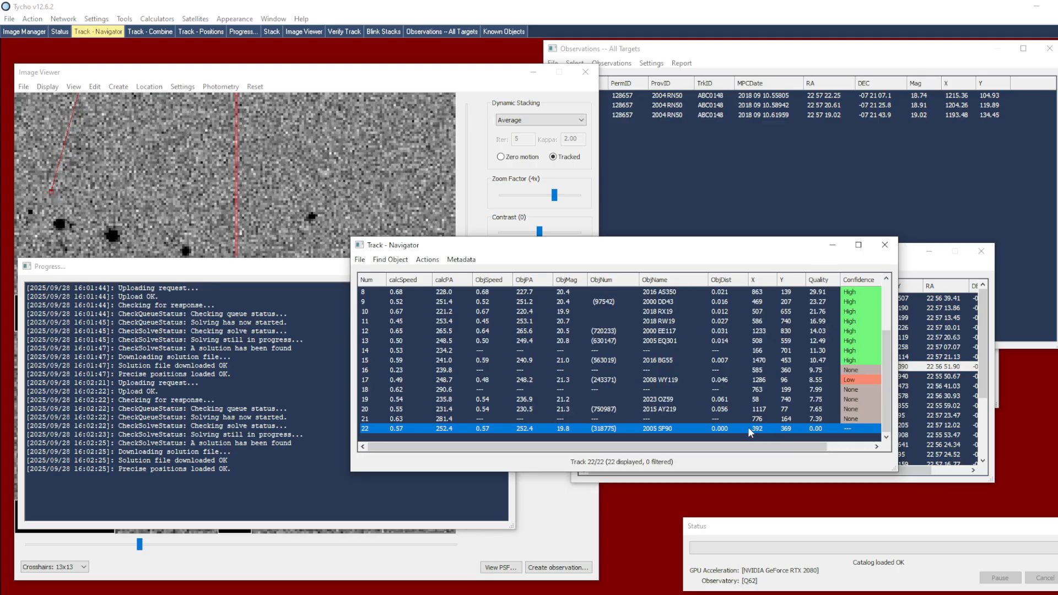
Verify track 22 (2005 SP90) and add three observations of it with the suggested designation
{"action": "double_click", "coordinate": [749, 428]}
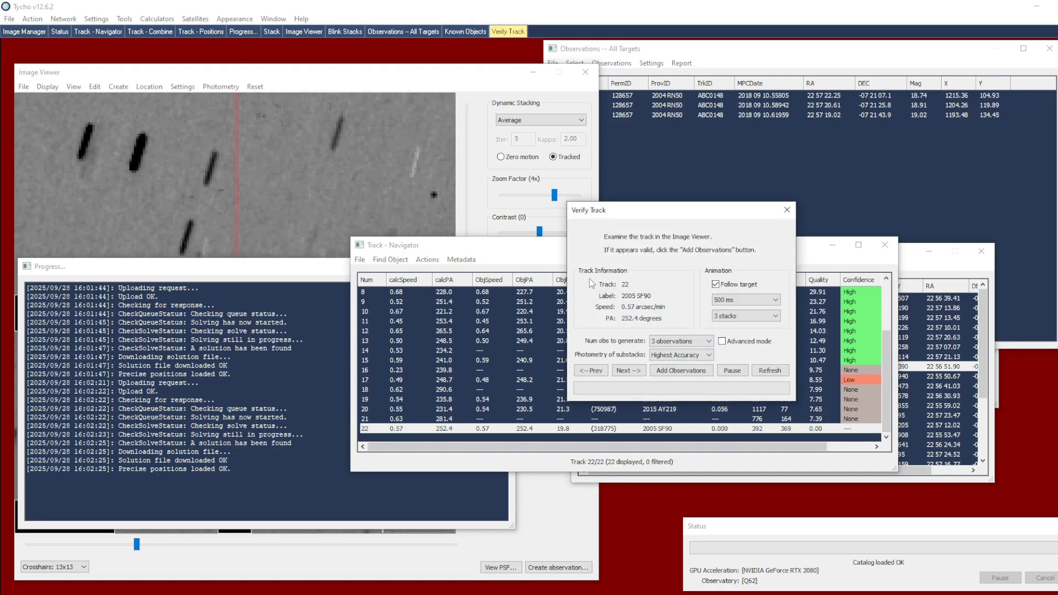
{"action": "left_click", "coordinate": [681, 371]}
{"action": "left_click", "coordinate": [835, 433]}
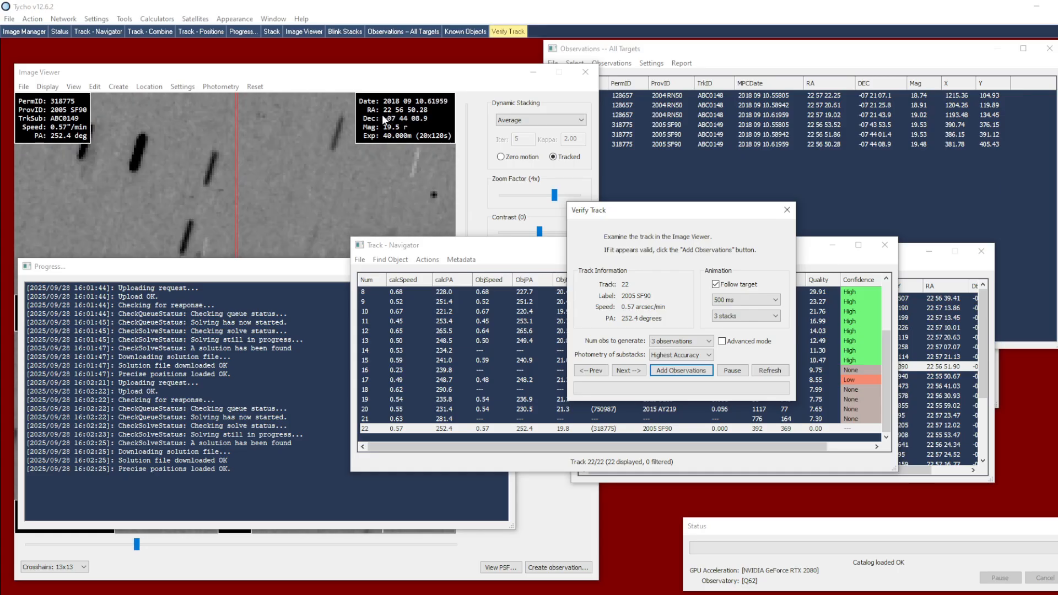
Examine the stacked images of the second and first 2005 SP90 observations from the observations list
{"action": "left_click", "coordinate": [644, 171]}
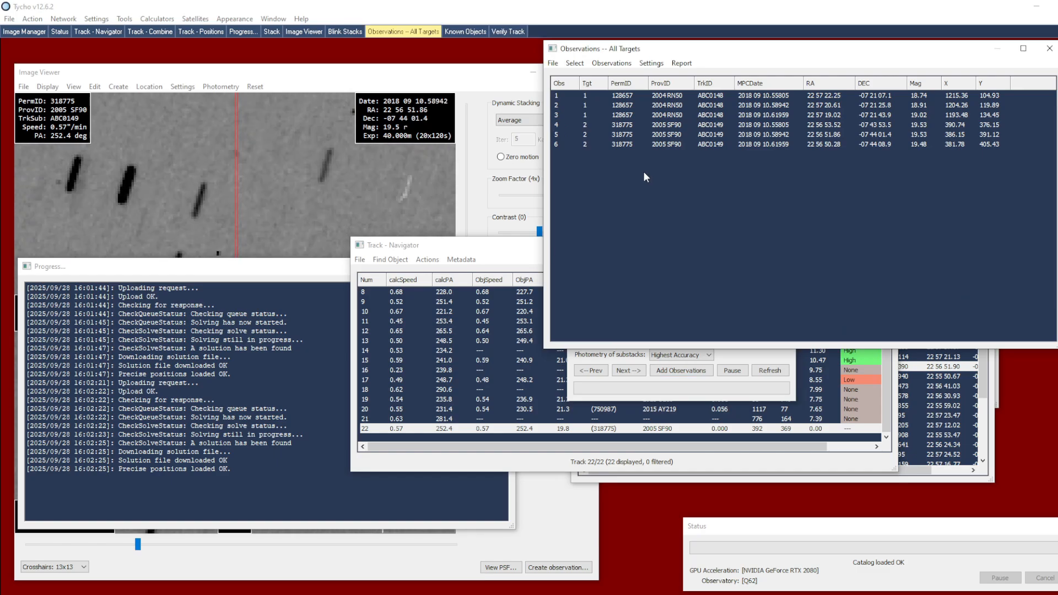
{"action": "left_click", "coordinate": [138, 161]}
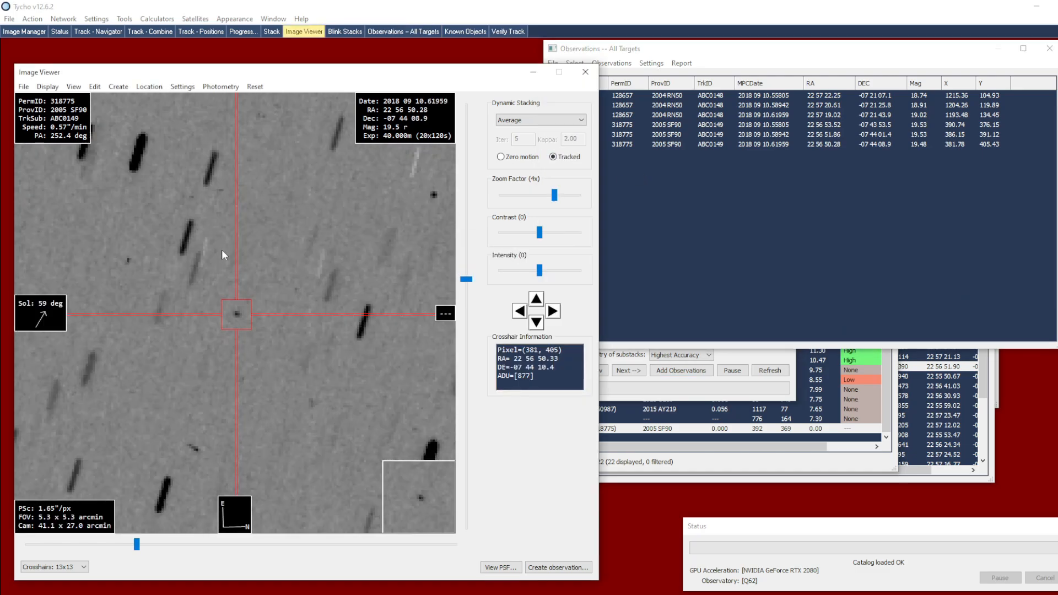
{"action": "left_click", "coordinate": [635, 135]}
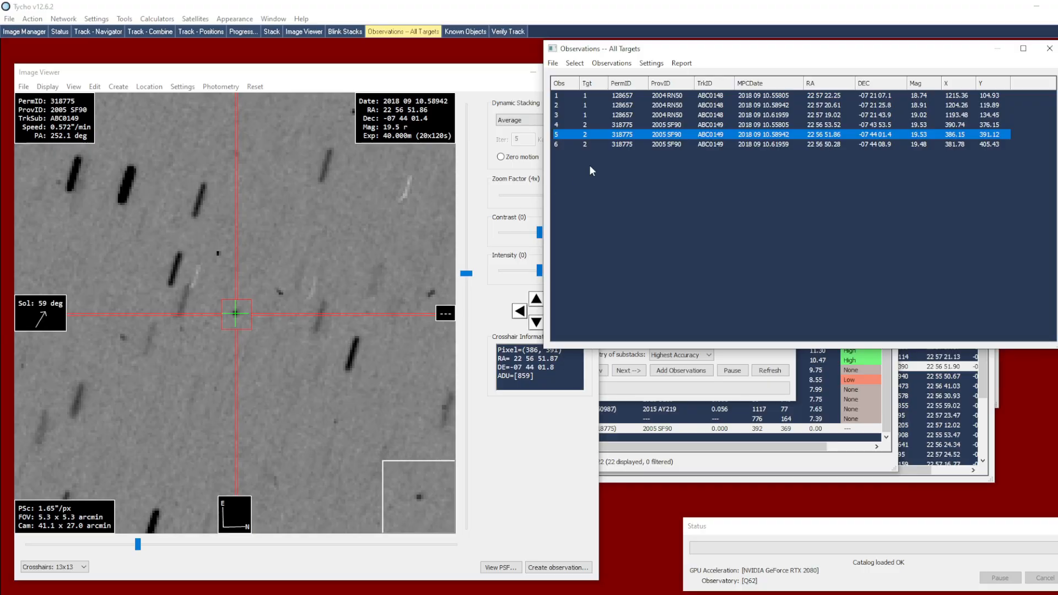
{"action": "left_click", "coordinate": [634, 125]}
Display image 6 and create Marker 1 at the position of object 318775
{"action": "left_click", "coordinate": [30, 34]}
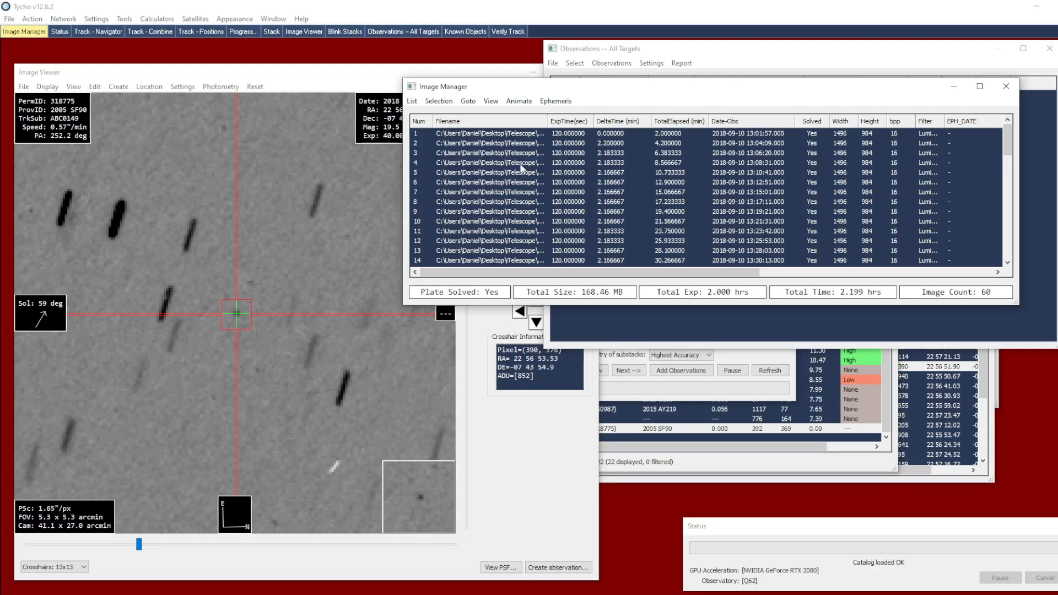
{"action": "left_click", "coordinate": [575, 183]}
{"action": "left_click", "coordinate": [243, 312]}
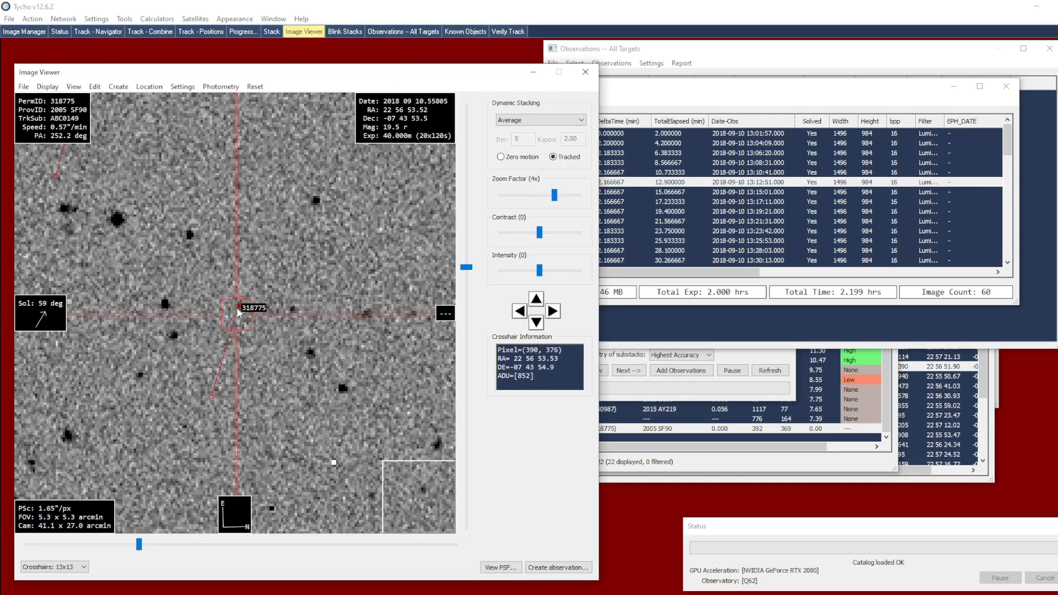
{"action": "right_click", "coordinate": [271, 325]}
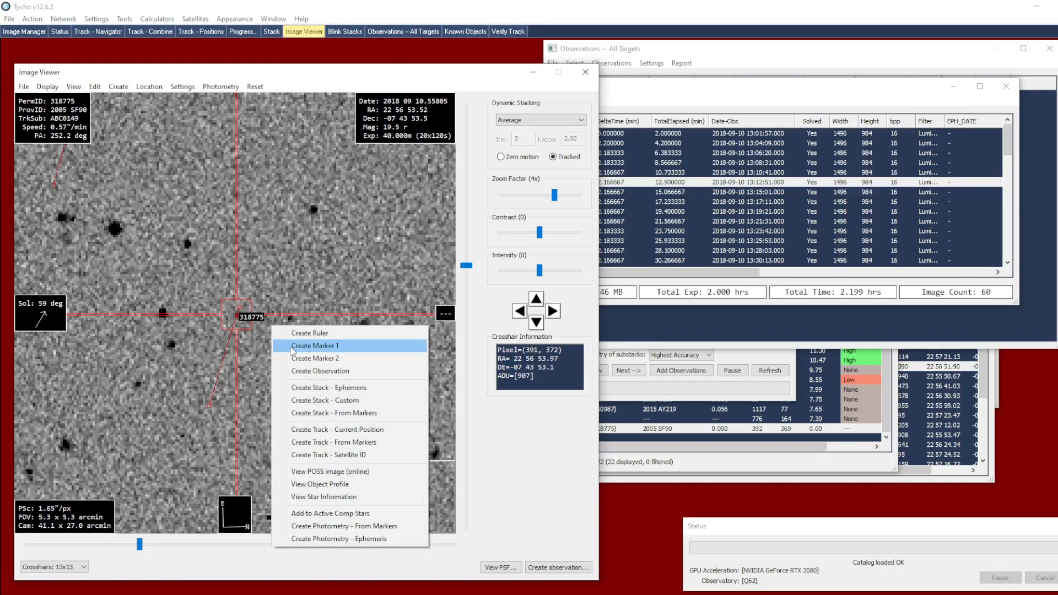
{"action": "left_click", "coordinate": [292, 349]}
Create Marker 2 on object 318775 in image 29 and create a track from the two markers
{"action": "scroll", "coordinate": [696, 232], "scroll_direction": "down", "scroll_amount": 6}
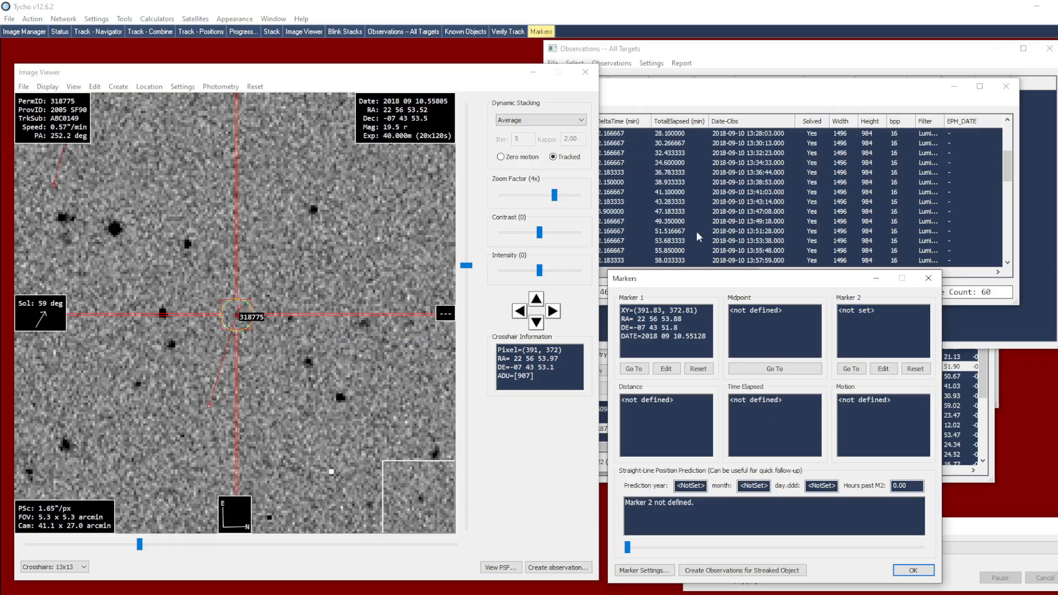
{"action": "left_click", "coordinate": [693, 231]}
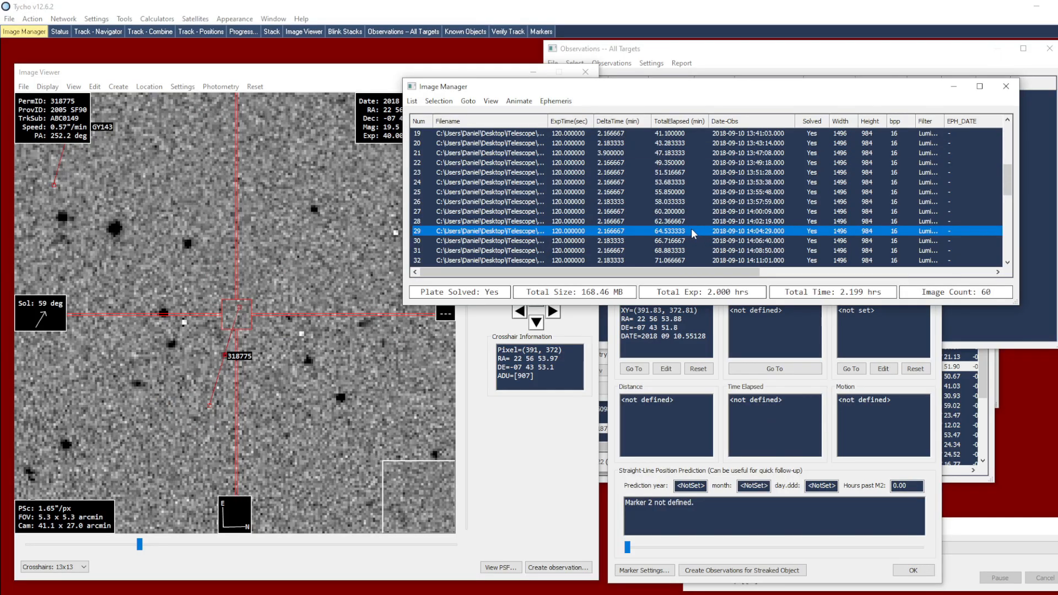
{"action": "left_click", "coordinate": [225, 356]}
{"action": "right_click", "coordinate": [276, 338]}
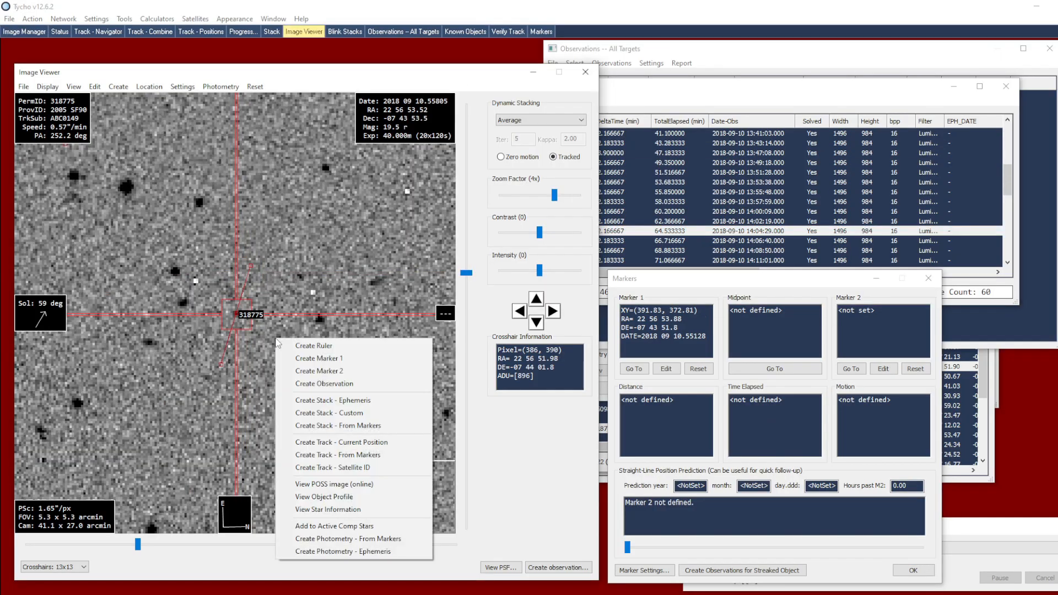
{"action": "left_click", "coordinate": [277, 367]}
{"action": "right_click", "coordinate": [276, 366]}
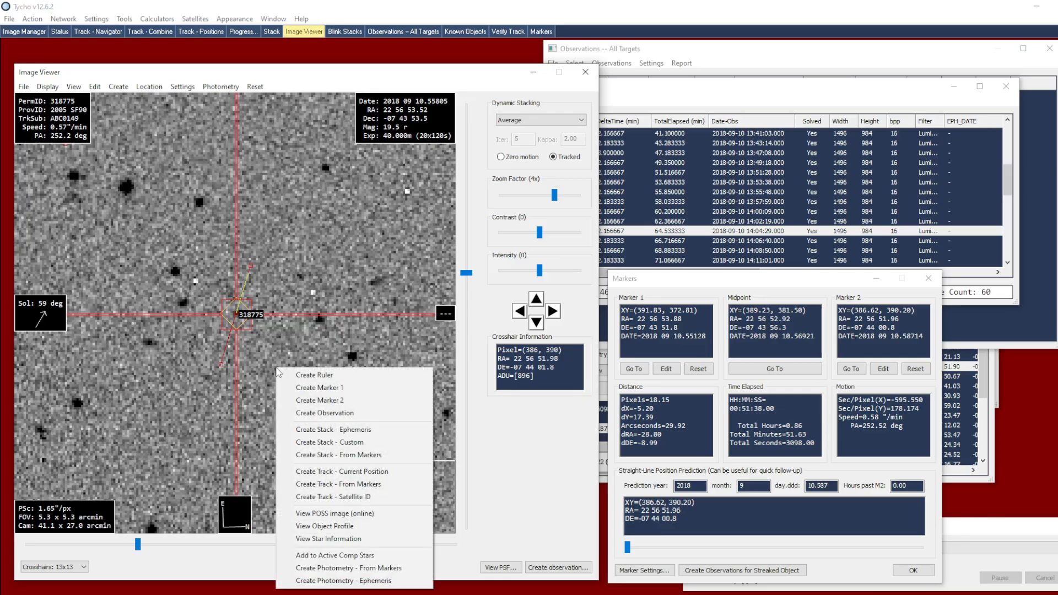
{"action": "left_click", "coordinate": [326, 487]}
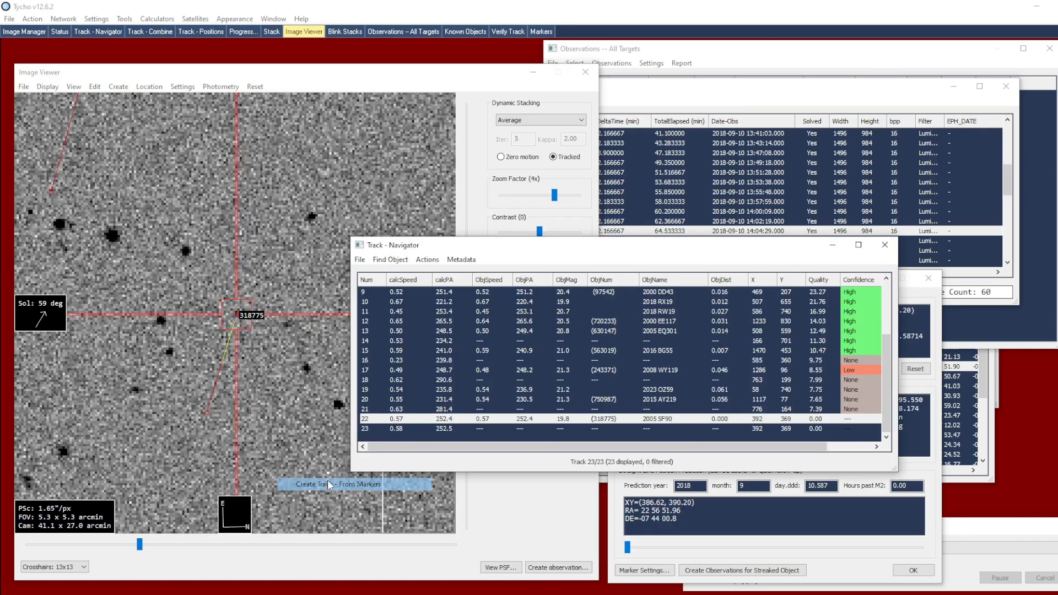
Verify the unidentified track 23 and add three observations of it with permanent ID 100
{"action": "right_click", "coordinate": [501, 430]}
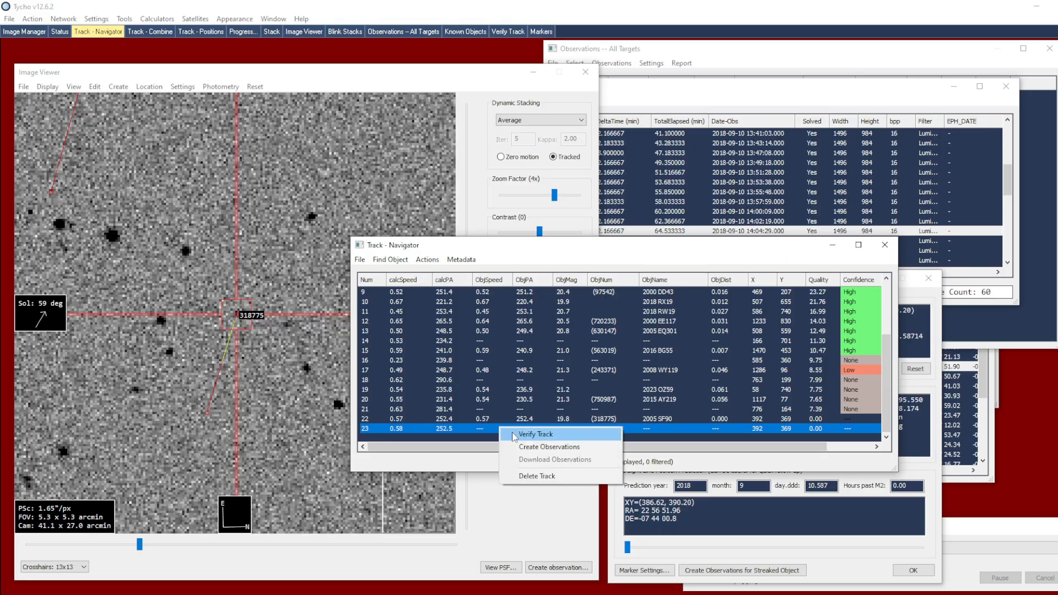
{"action": "left_click", "coordinate": [532, 435]}
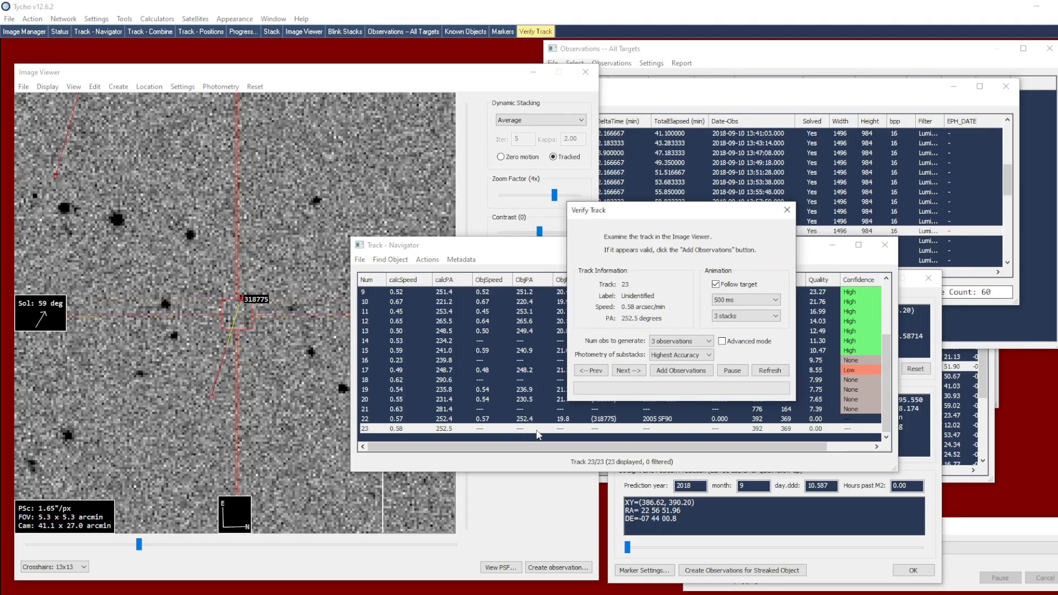
{"action": "left_click", "coordinate": [684, 371]}
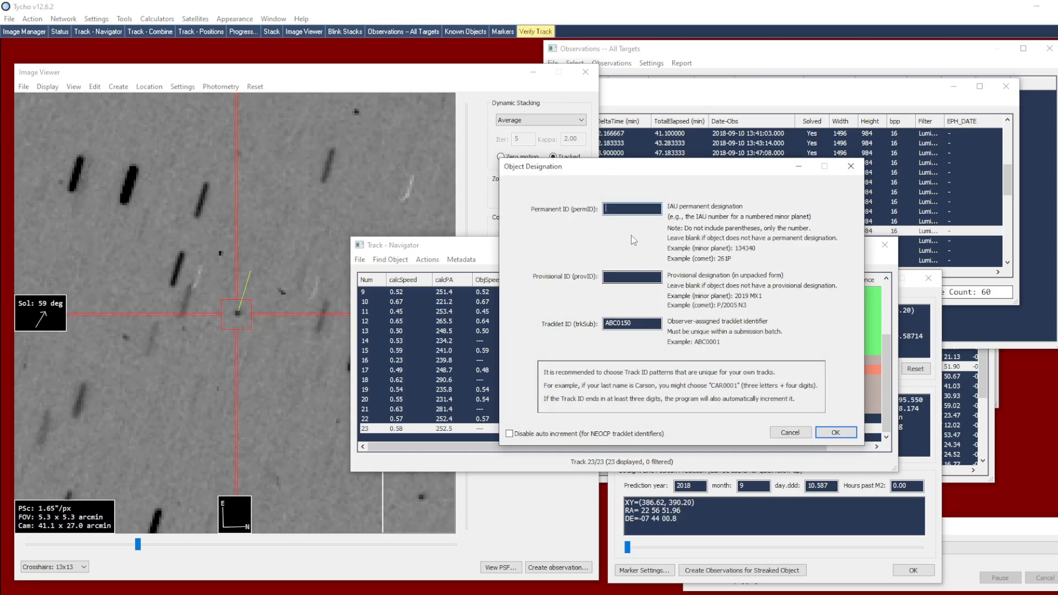
{"action": "left_click", "coordinate": [629, 206]}
{"action": "type", "text": "100"}
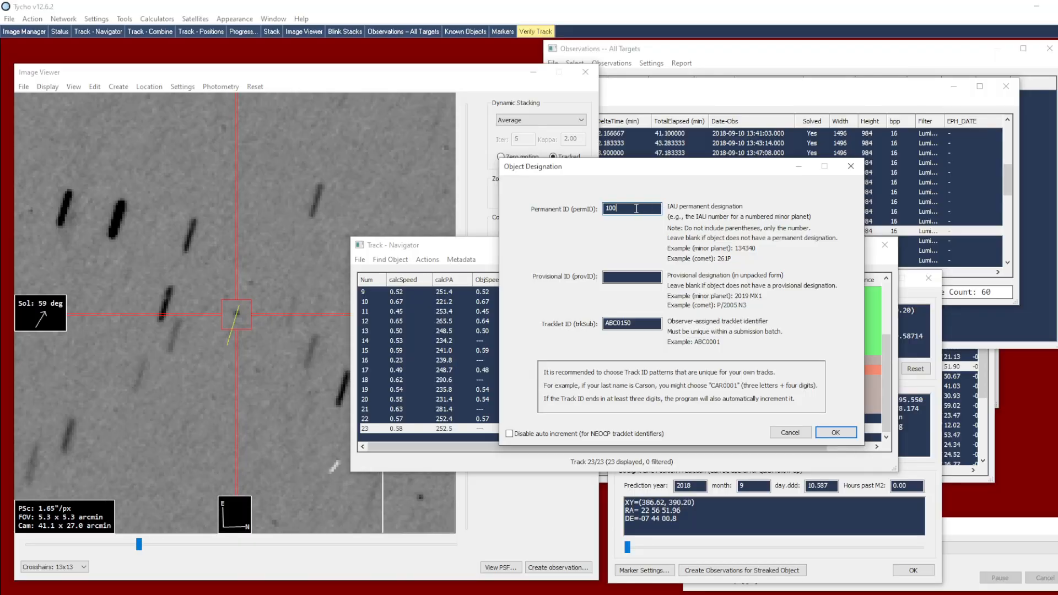
{"action": "left_click", "coordinate": [849, 433]}
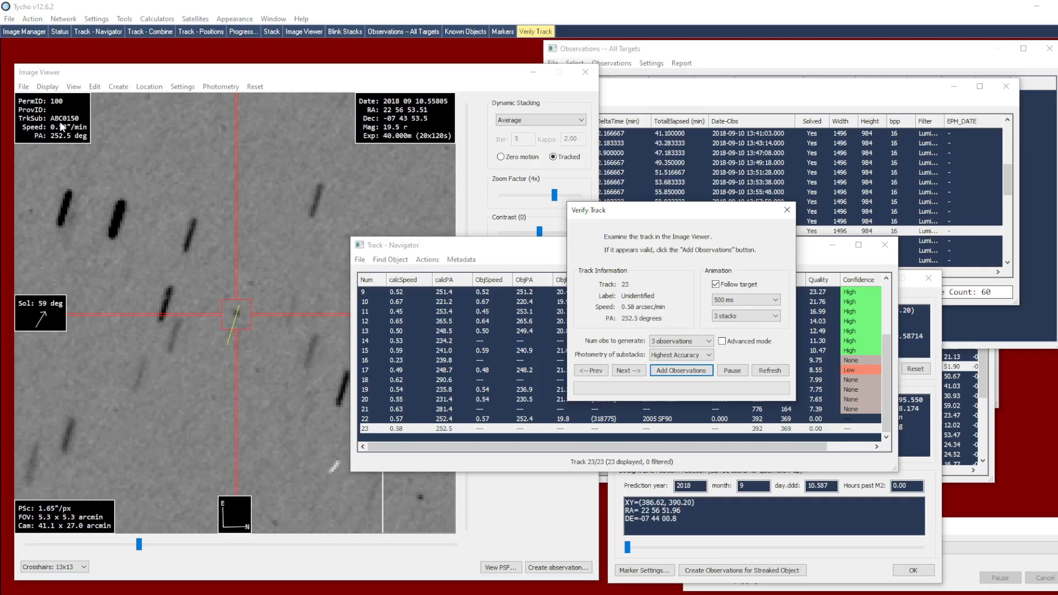
{"action": "left_click", "coordinate": [435, 245]}
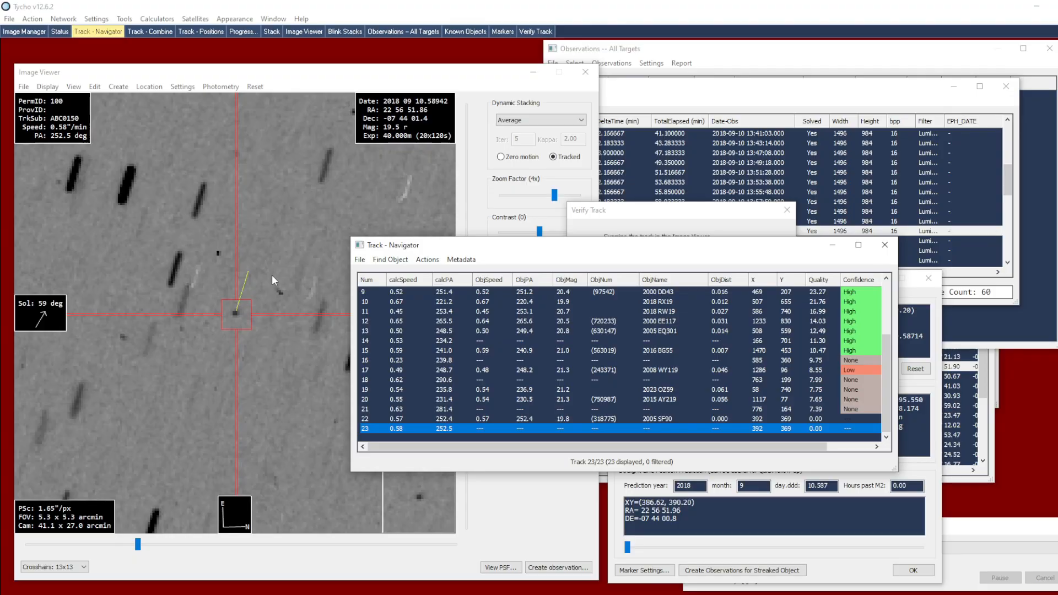
{"action": "right_click", "coordinate": [260, 287]}
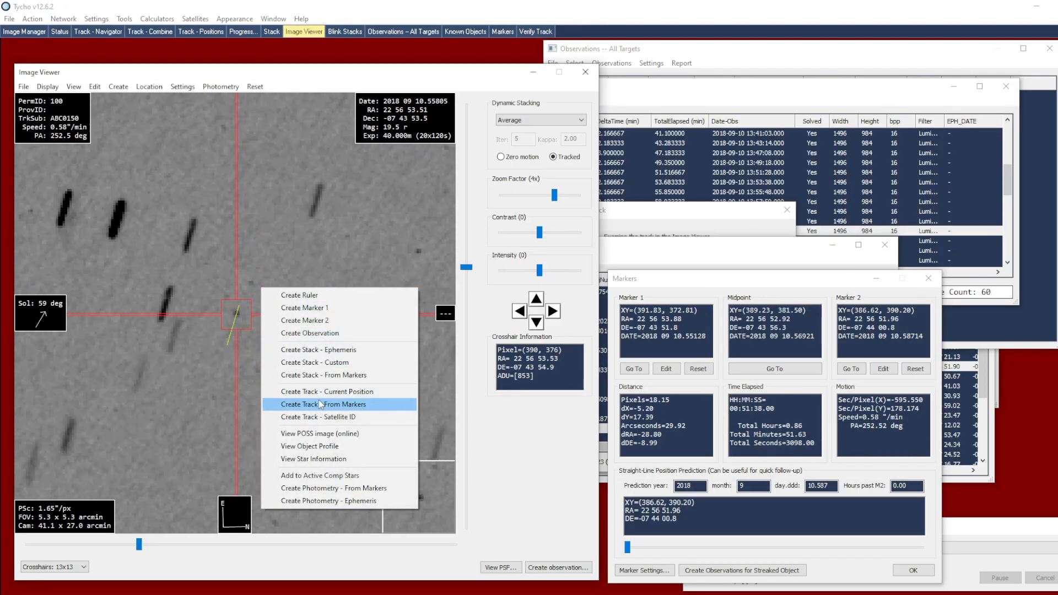
{"action": "left_click", "coordinate": [518, 442]}
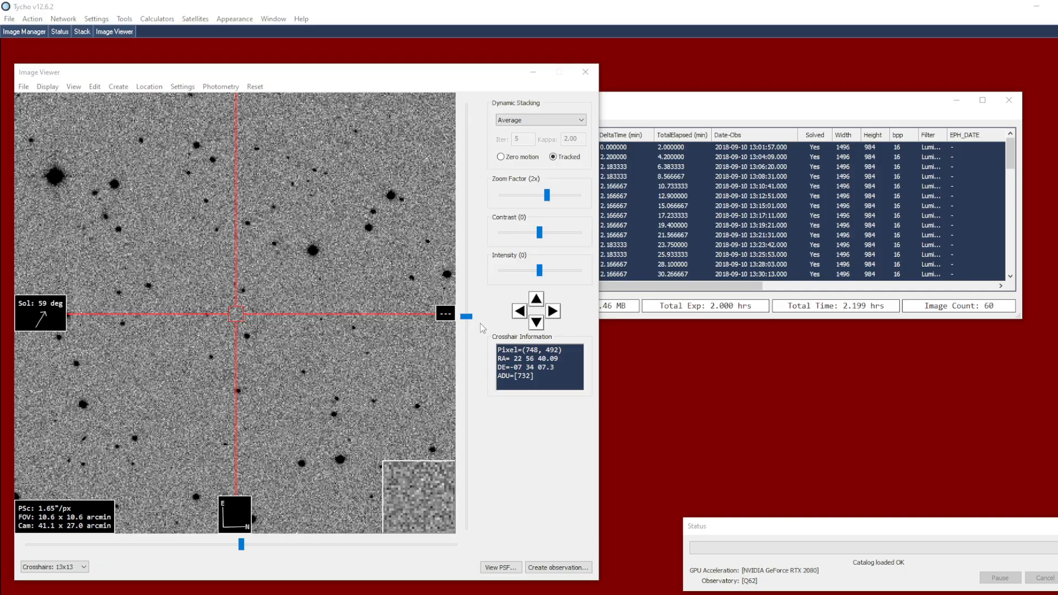
Search for the object named 2004 RN50 and apply its object data to the image overlay
{"action": "left_click", "coordinate": [183, 88]}
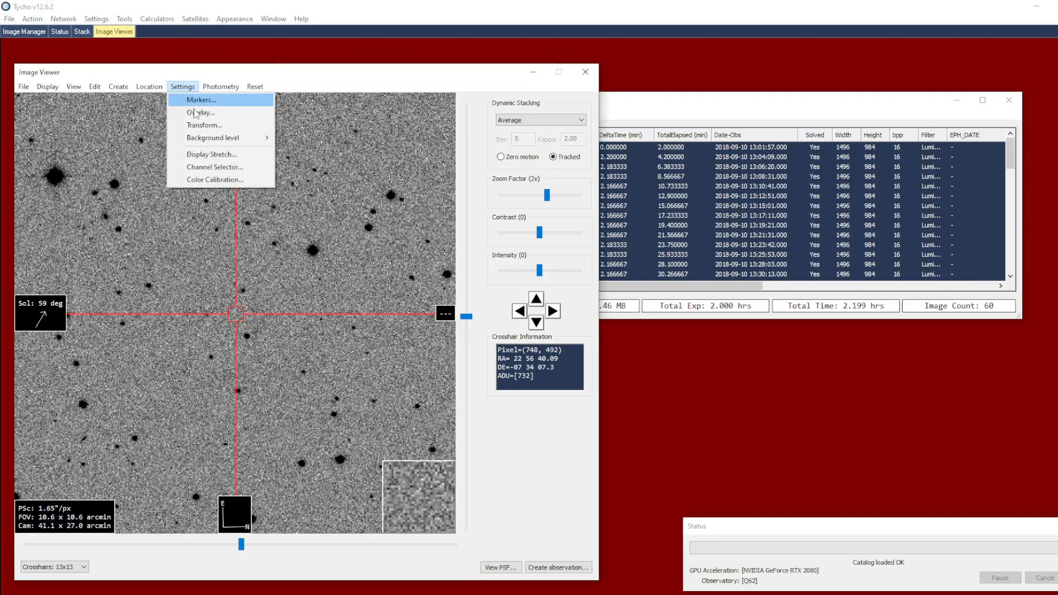
{"action": "left_click", "coordinate": [197, 112]}
{"action": "left_click_drag", "start_coordinate": [635, 267], "coordinate": [627, 265]}
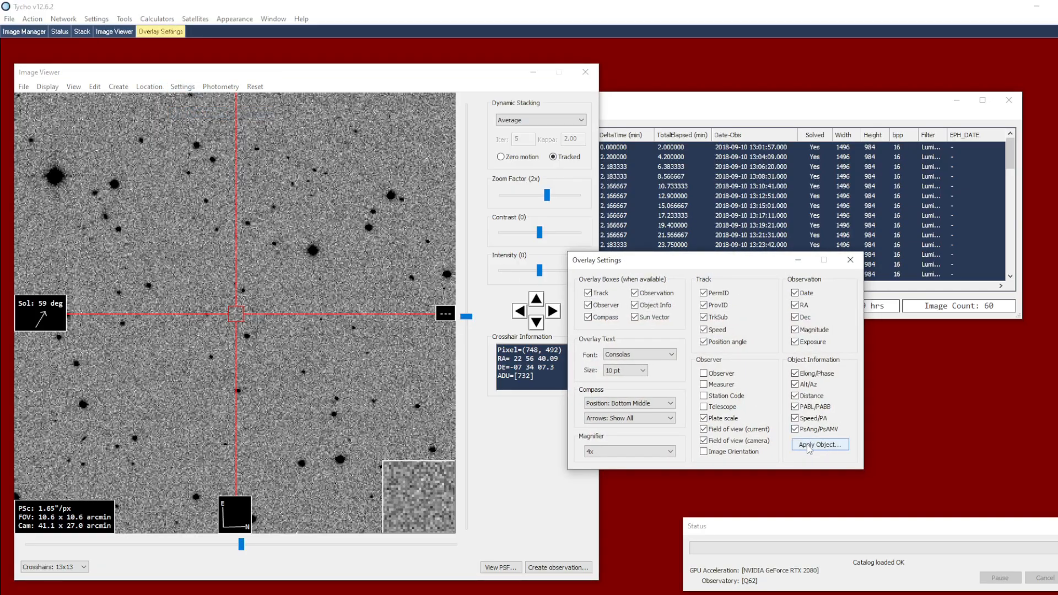
{"action": "left_click", "coordinate": [809, 448]}
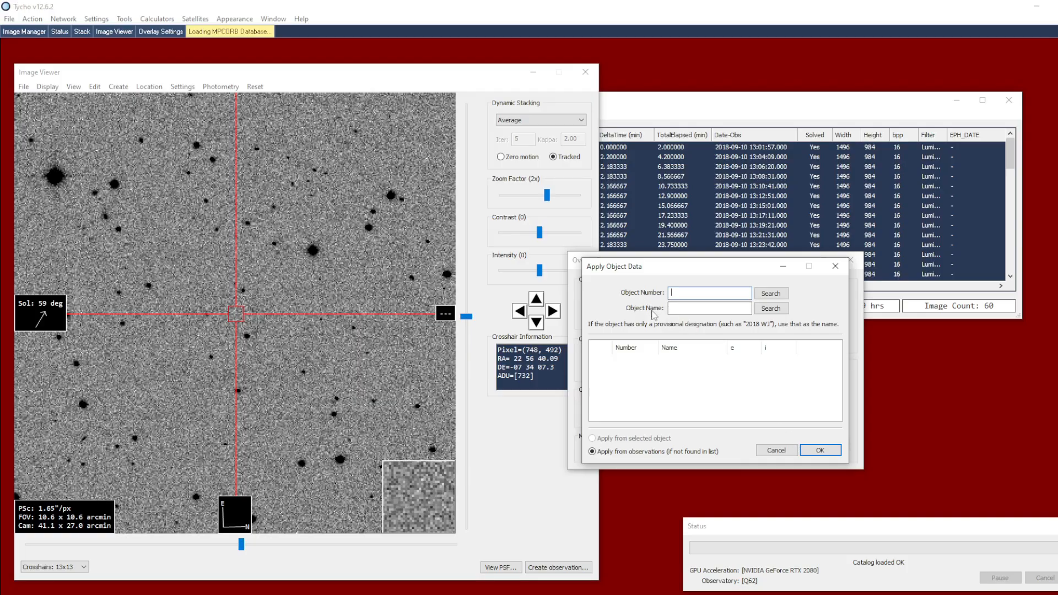
{"action": "left_click", "coordinate": [684, 309]}
{"action": "type", "text": "2004"}
{"action": "type", "text": " RNS"}
{"action": "type", "text": "0"}
{"action": "left_click", "coordinate": [770, 308]}
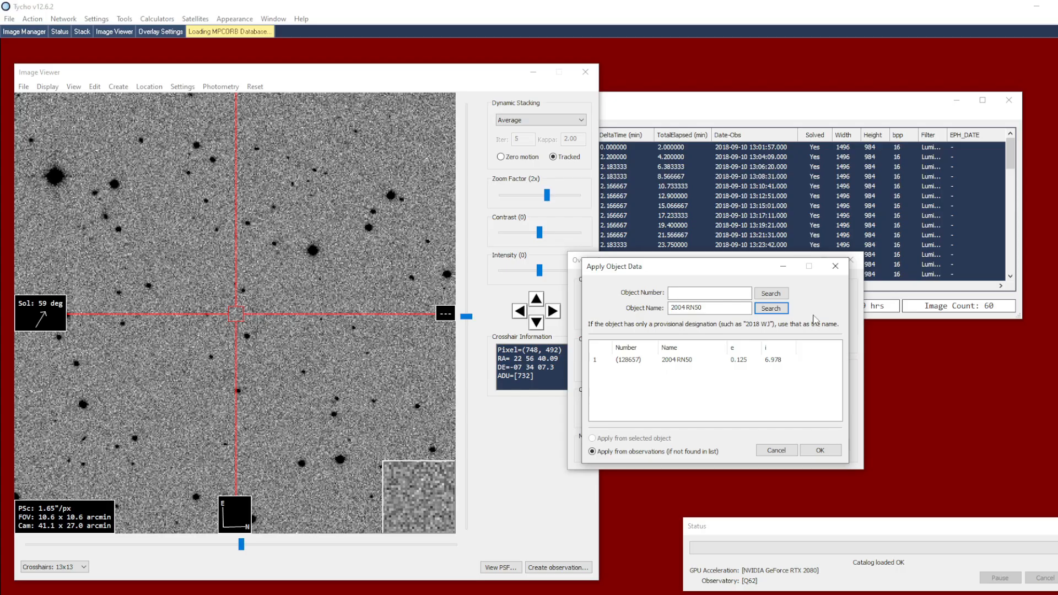
{"action": "left_click", "coordinate": [673, 361]}
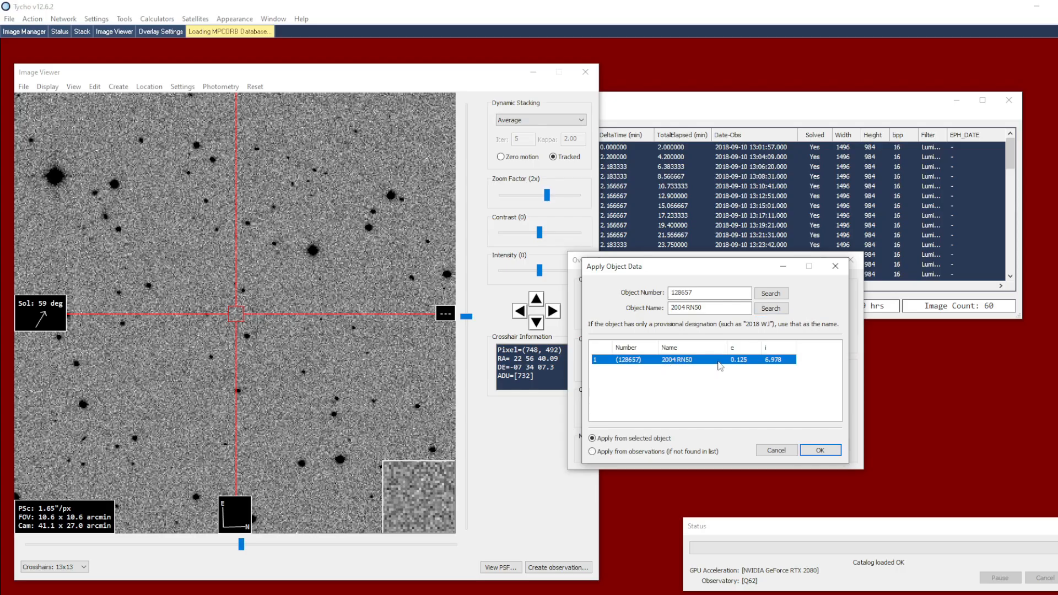
{"action": "left_click", "coordinate": [821, 451]}
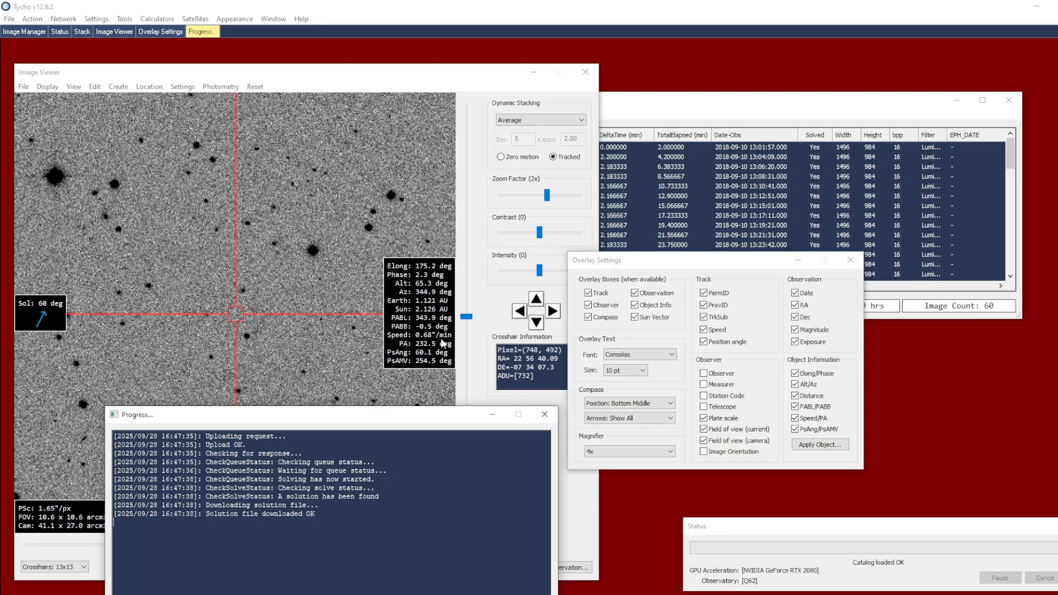
Load the known objects for the image and apply the object information of 2000 RZ92 to the overlay
{"action": "left_click", "coordinate": [25, 88]}
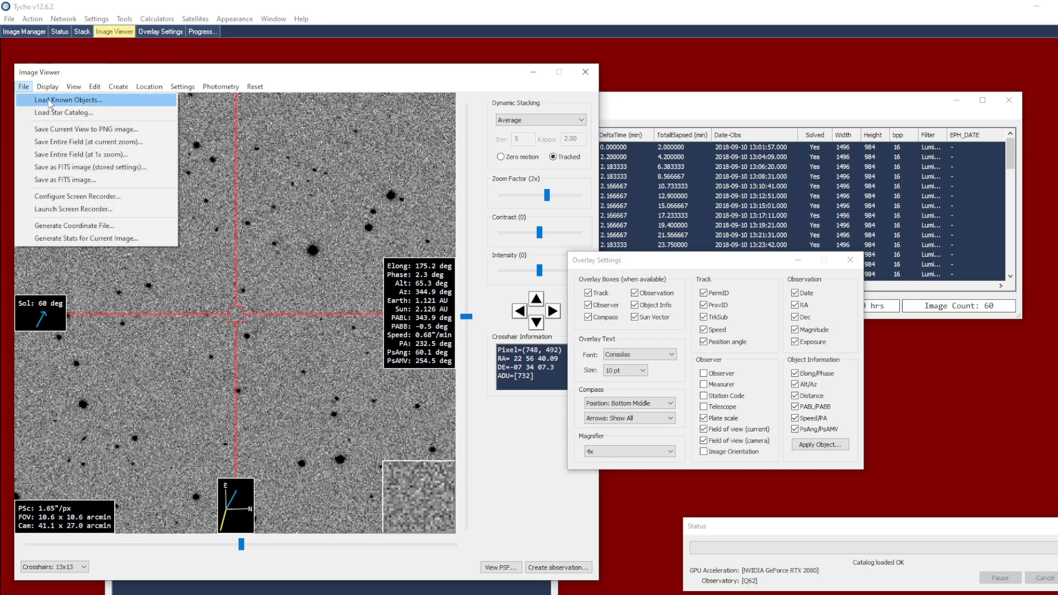
{"action": "left_click", "coordinate": [50, 101]}
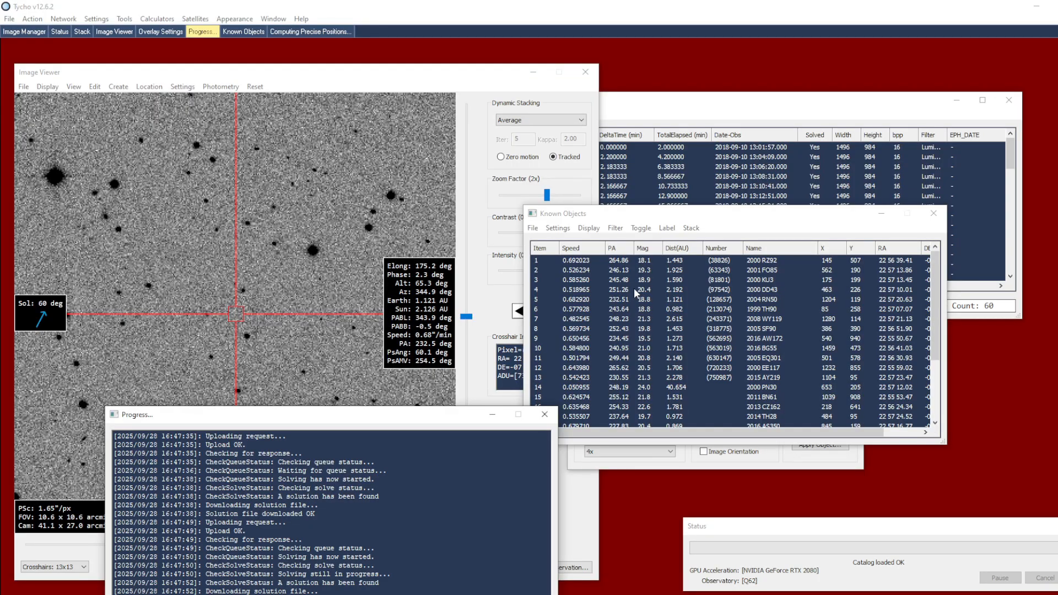
{"action": "right_click", "coordinate": [777, 261]}
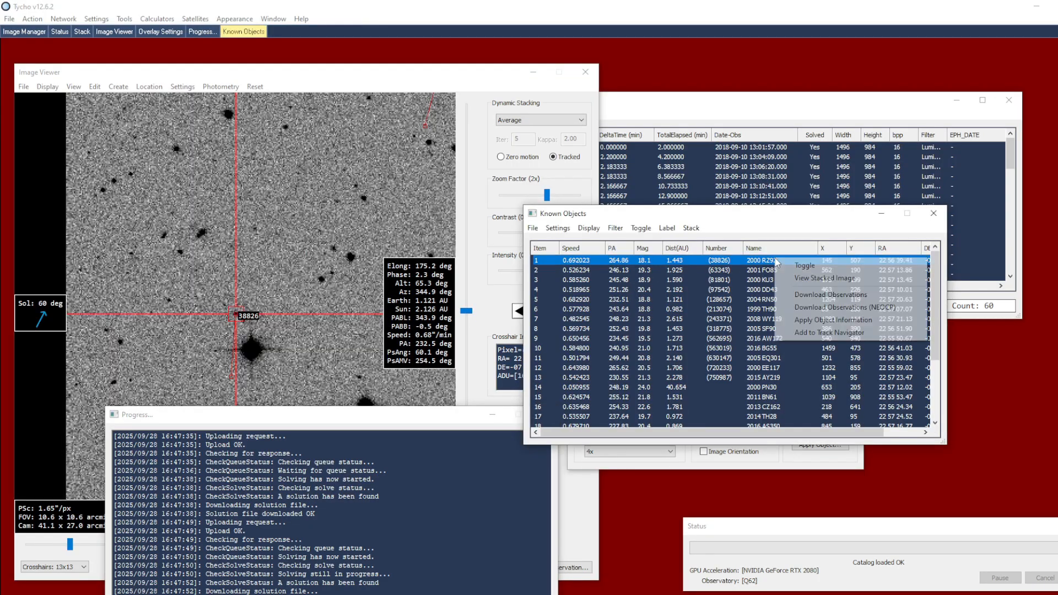
{"action": "left_click", "coordinate": [869, 322]}
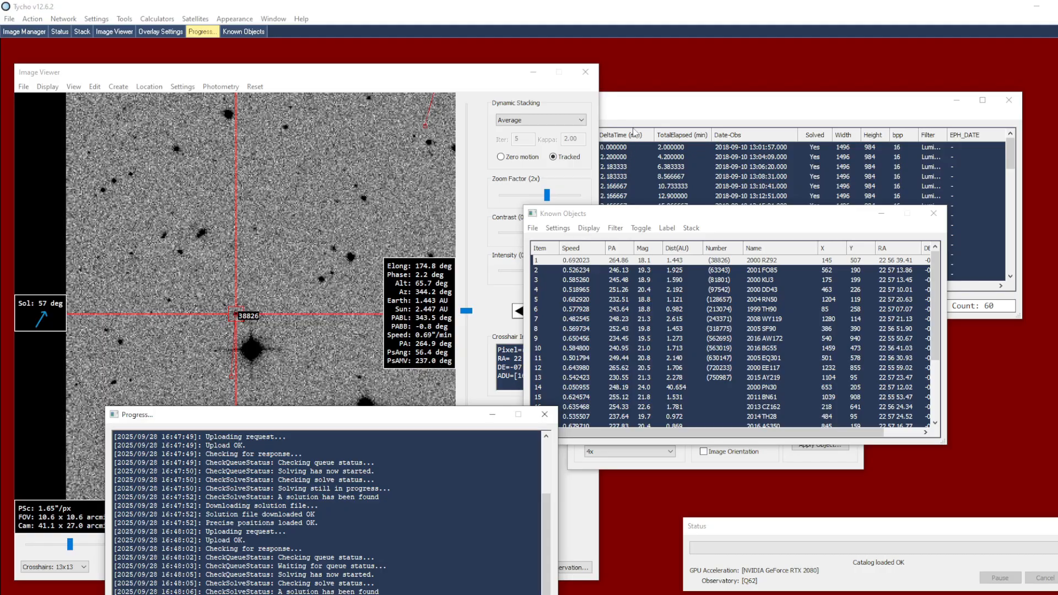
Attach the JPL Horizons ephemeris of target 2018 RB to the dataset
{"action": "left_click", "coordinate": [631, 108]}
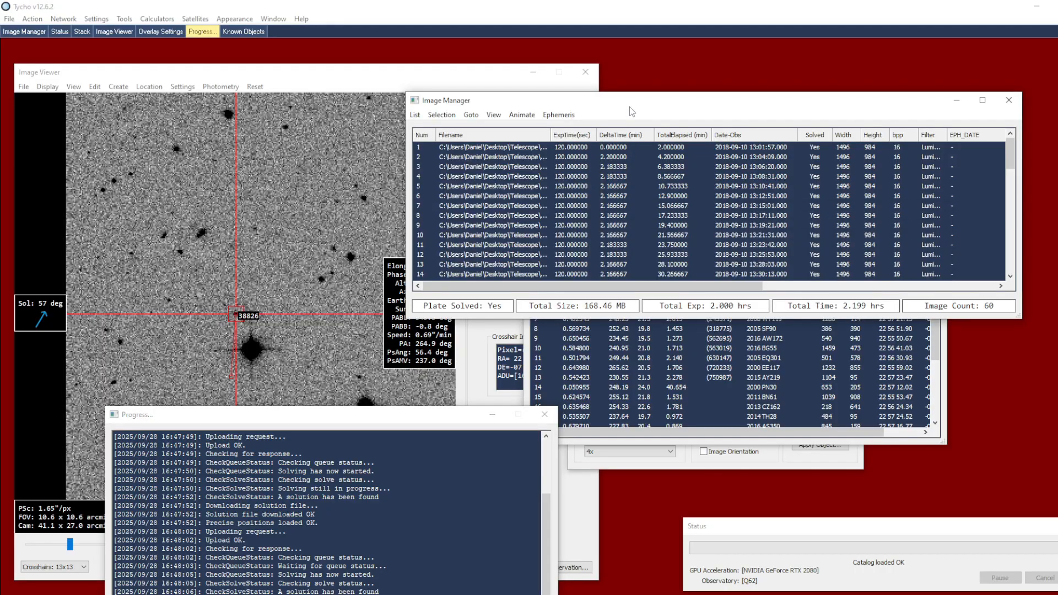
{"action": "left_click", "coordinate": [558, 115]}
{"action": "left_click", "coordinate": [620, 142]}
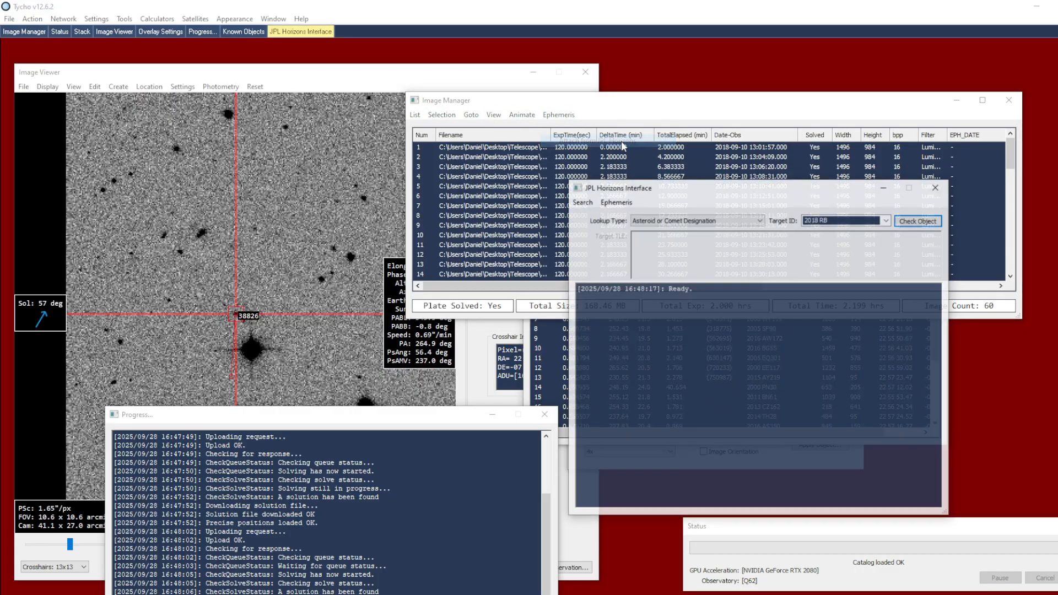
{"action": "left_click", "coordinate": [842, 221]}
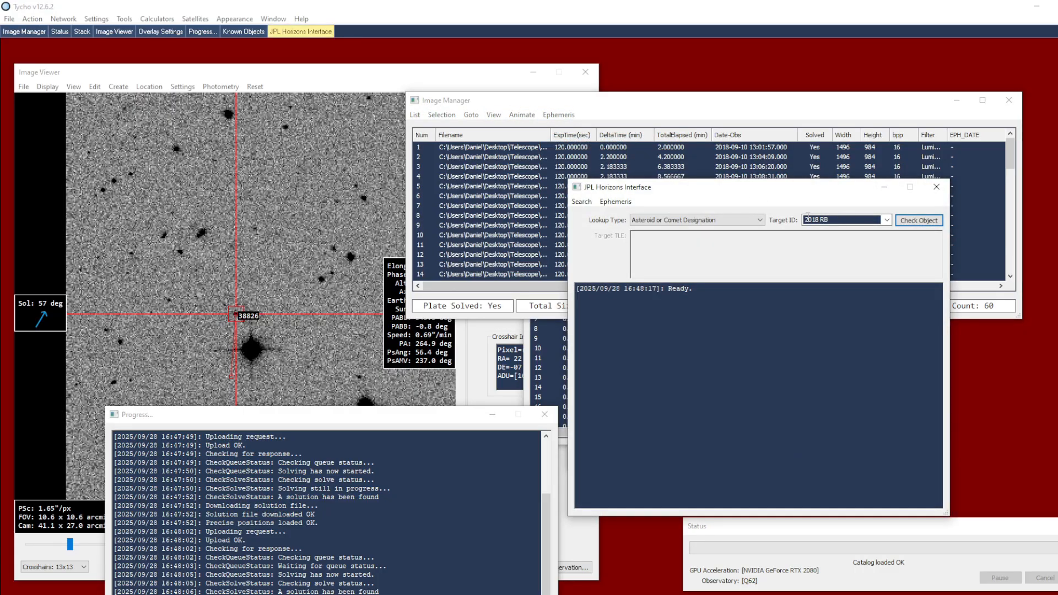
{"action": "left_click", "coordinate": [616, 202]}
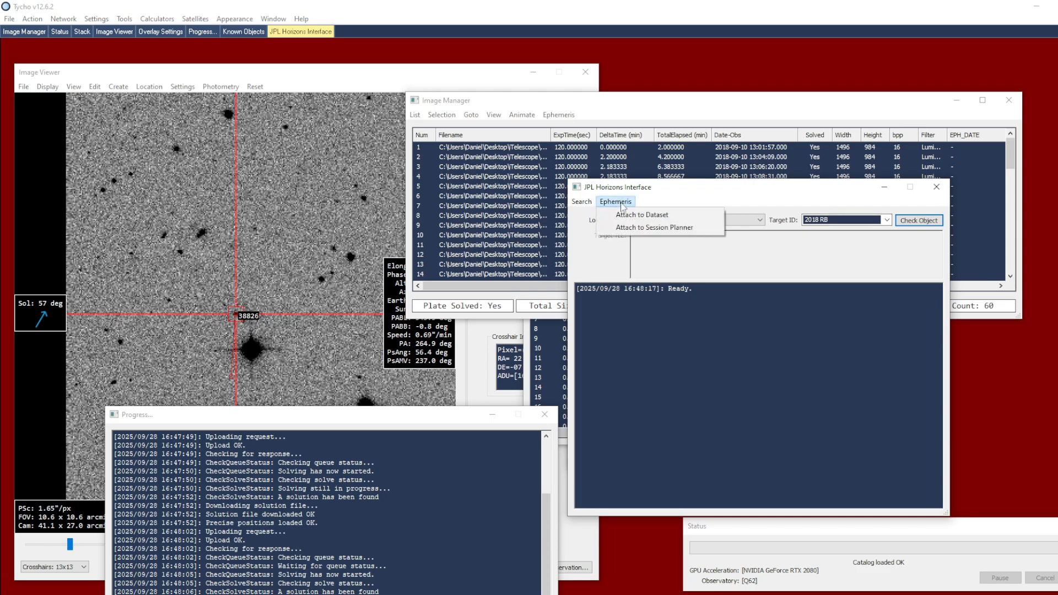
{"action": "left_click", "coordinate": [684, 216]}
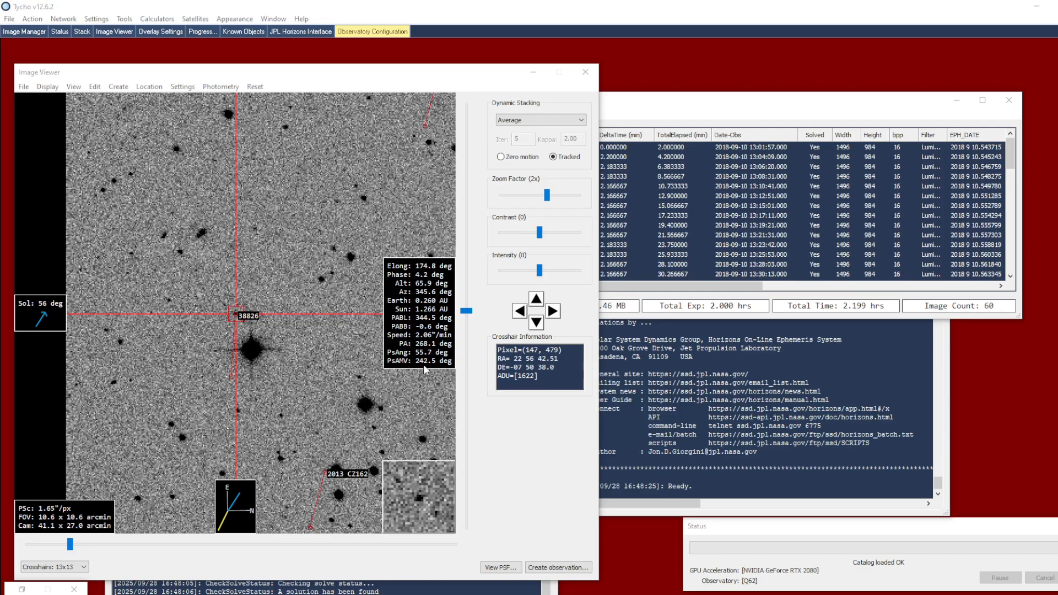
Examine the observatory configuration and the form for adding a new observatory, then close both without adding one
{"action": "left_click", "coordinate": [706, 578]}
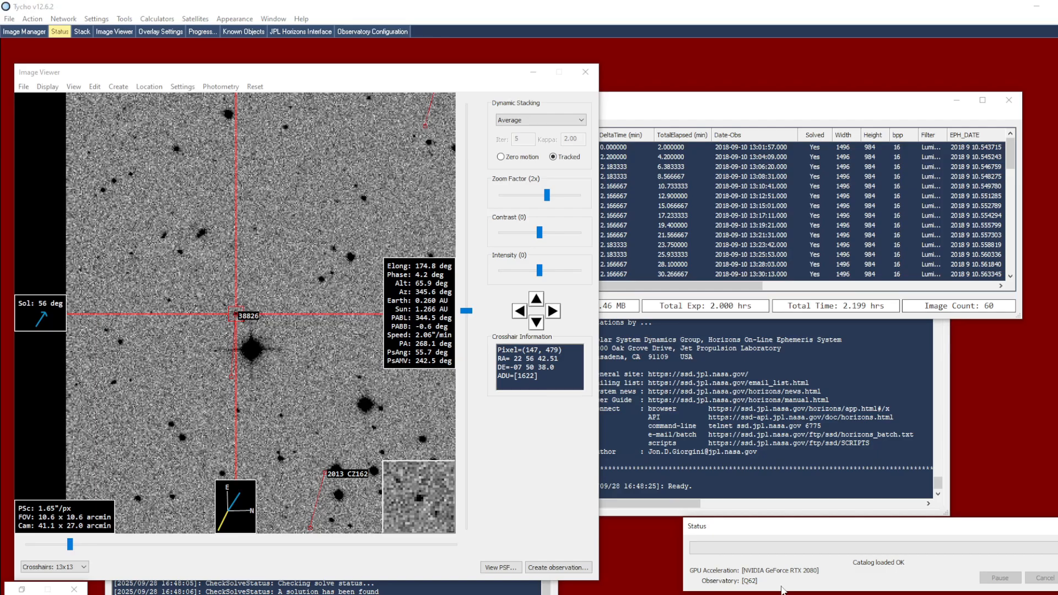
{"action": "left_click", "coordinate": [96, 20]}
{"action": "left_click", "coordinate": [119, 128]}
{"action": "left_click", "coordinate": [59, 75]}
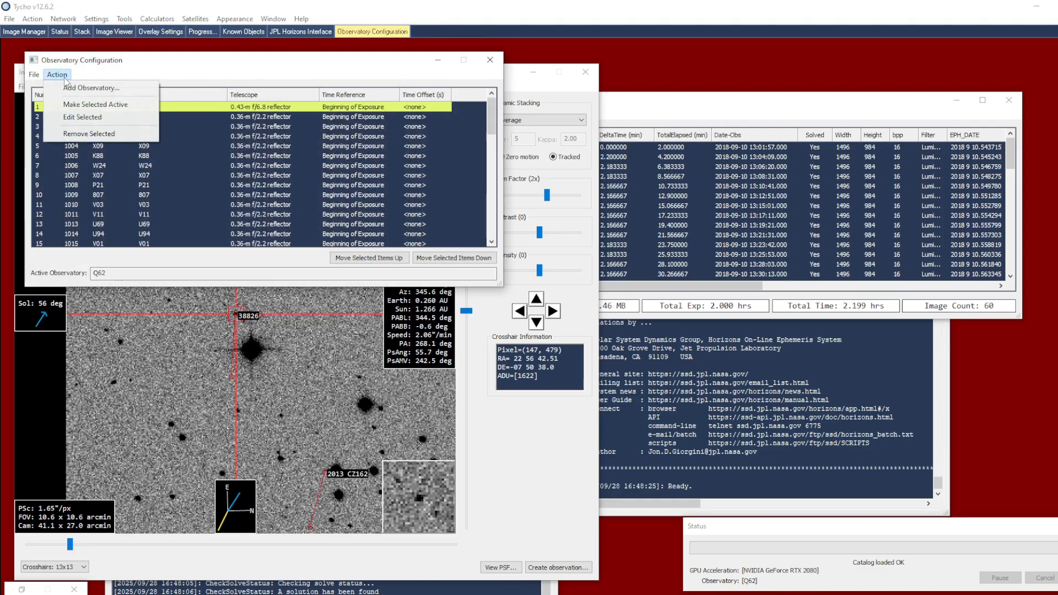
{"action": "left_click", "coordinate": [81, 88]}
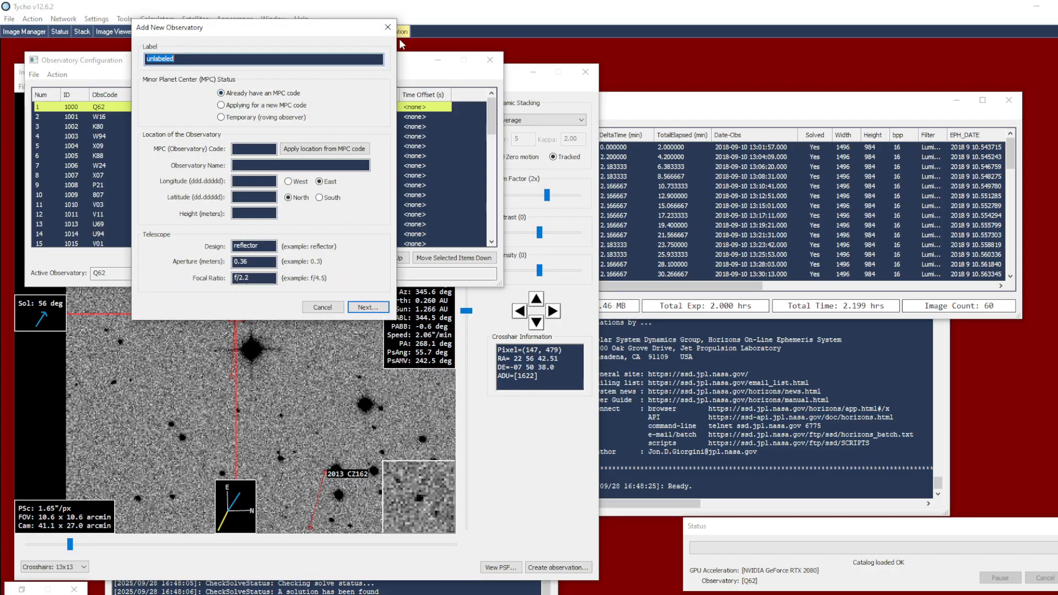
{"action": "left_click", "coordinate": [387, 27]}
{"action": "left_click", "coordinate": [490, 60]}
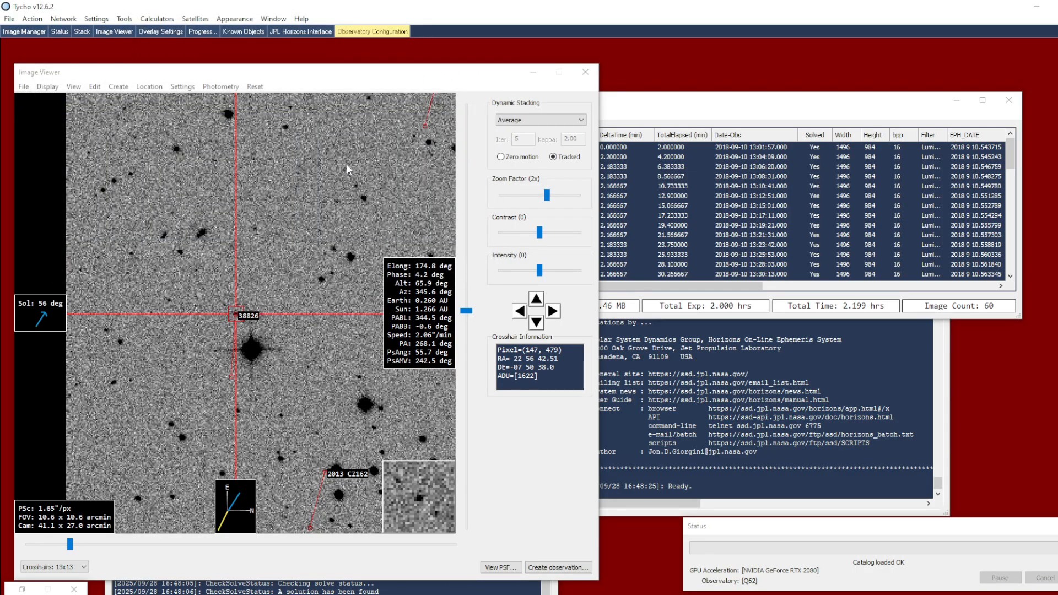